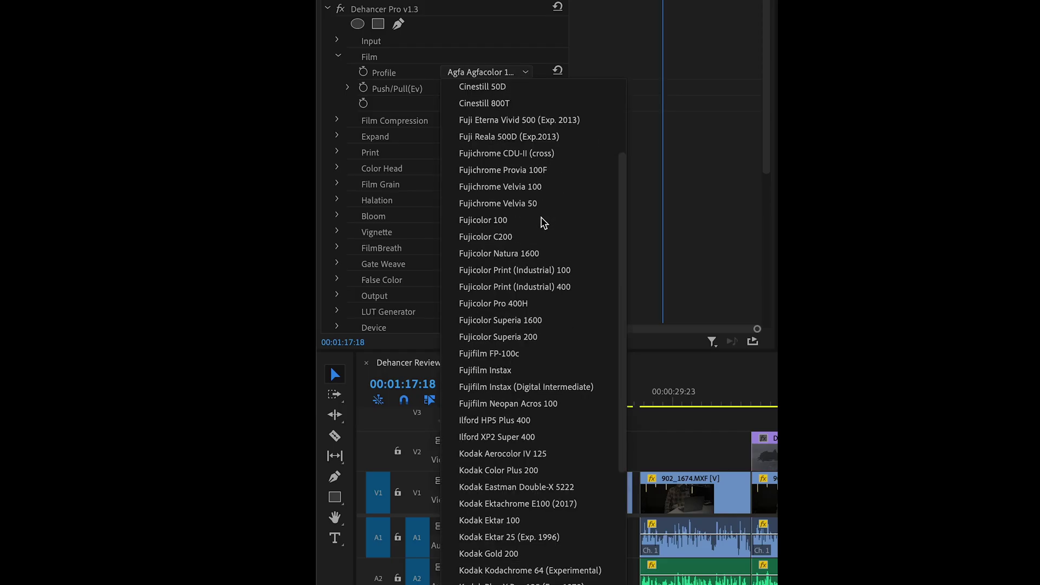
Step: Scroll through the Dehancer film-profile article
scroll(551, 233, down, 2)
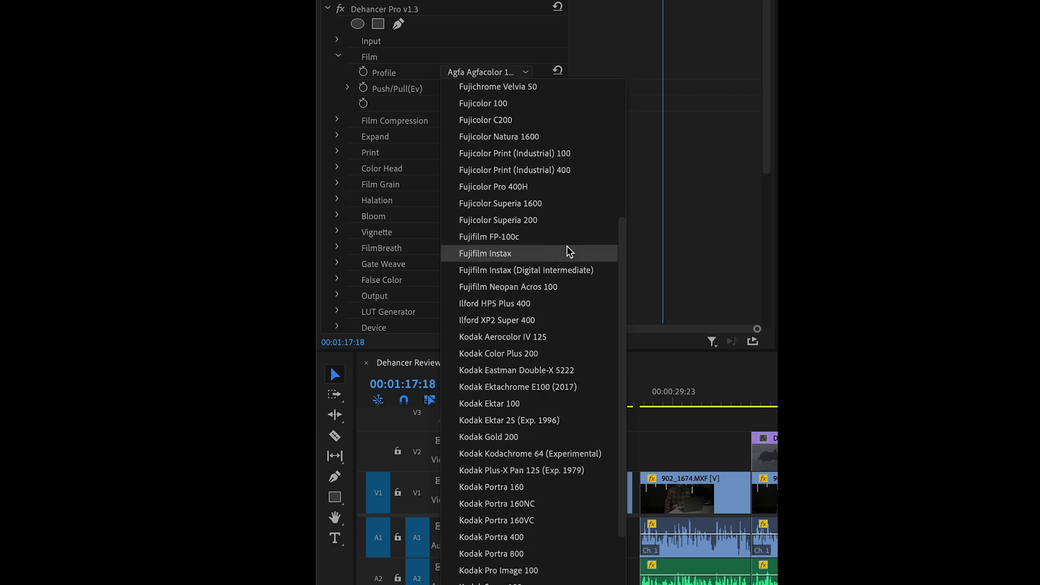
scroll(569, 252, down, 2)
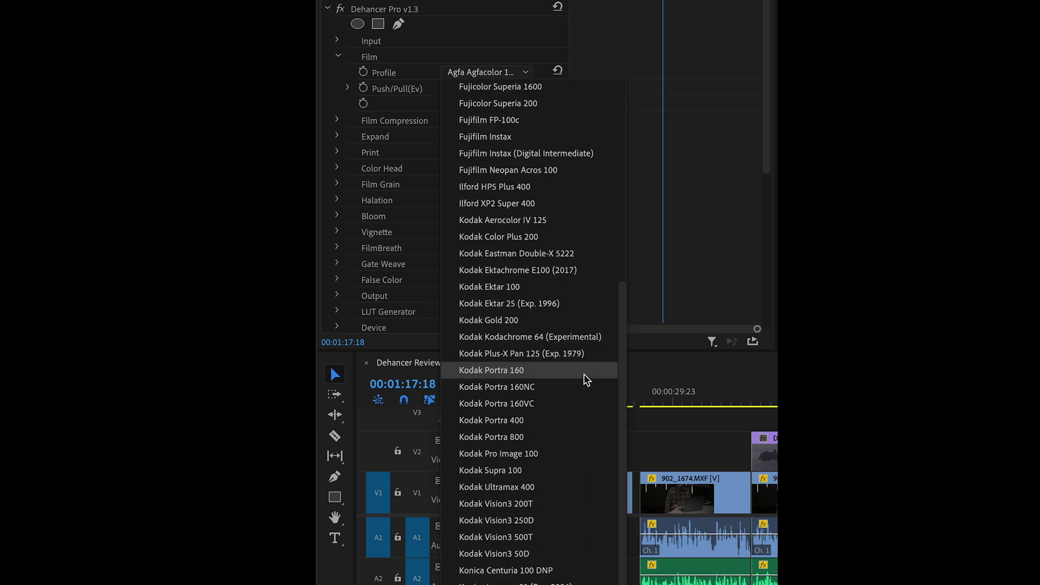
scroll(587, 380, down, 2)
scroll(575, 277, up, 8)
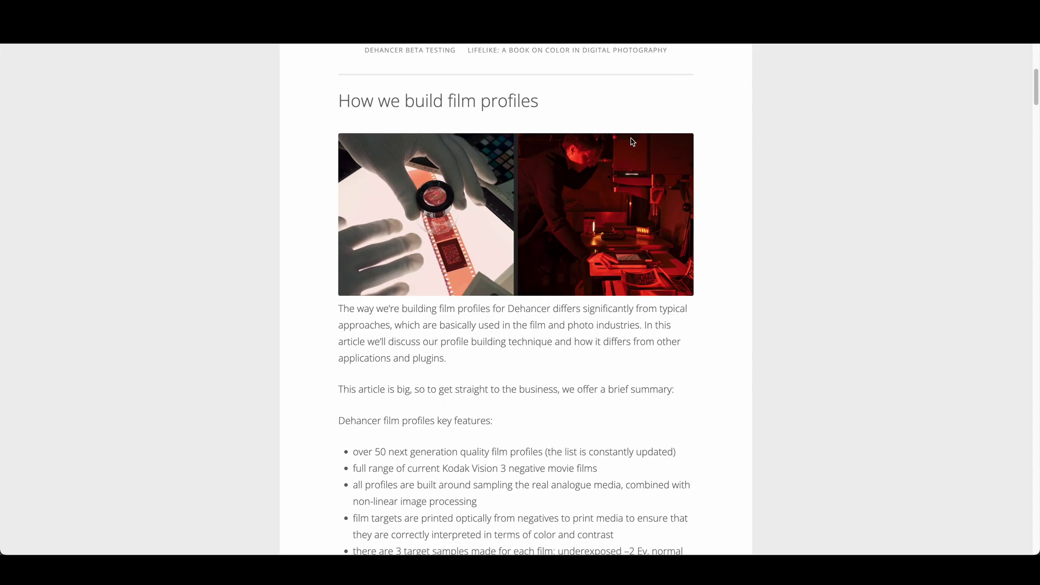
Step: Scroll to Download & Get FREE Trial and choose Ae / Pr as host for plugin 1.3.1
scroll(739, 142, down, 2)
scroll(739, 143, down, 1)
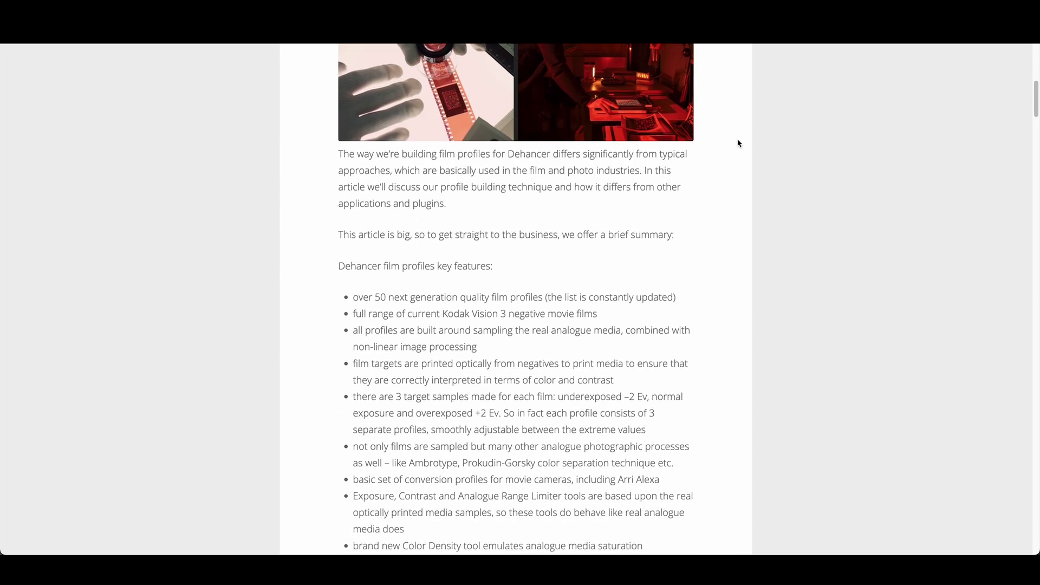
scroll(734, 157, down, 8)
scroll(733, 159, down, 2)
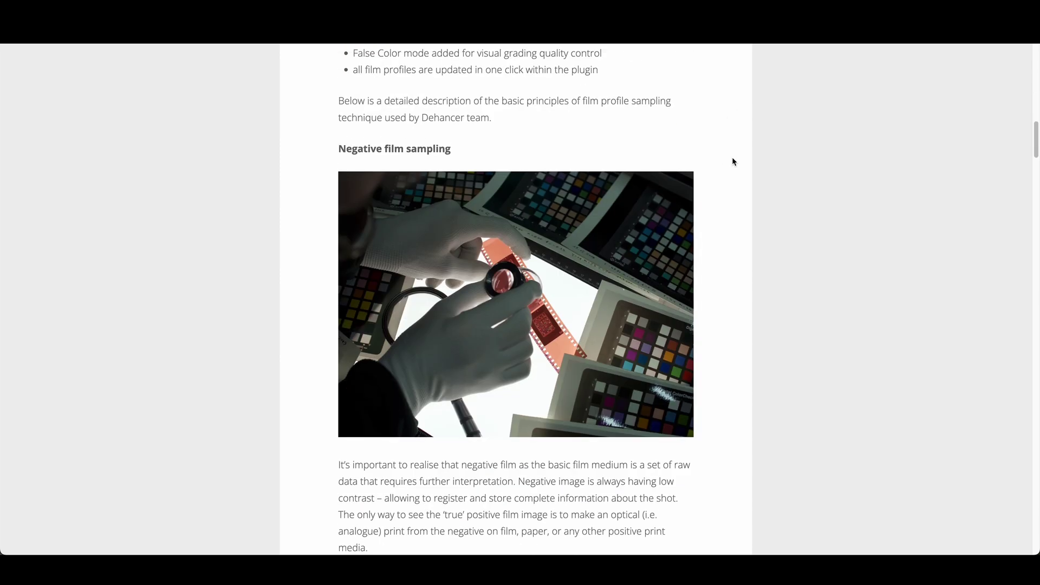
scroll(733, 159, down, 4)
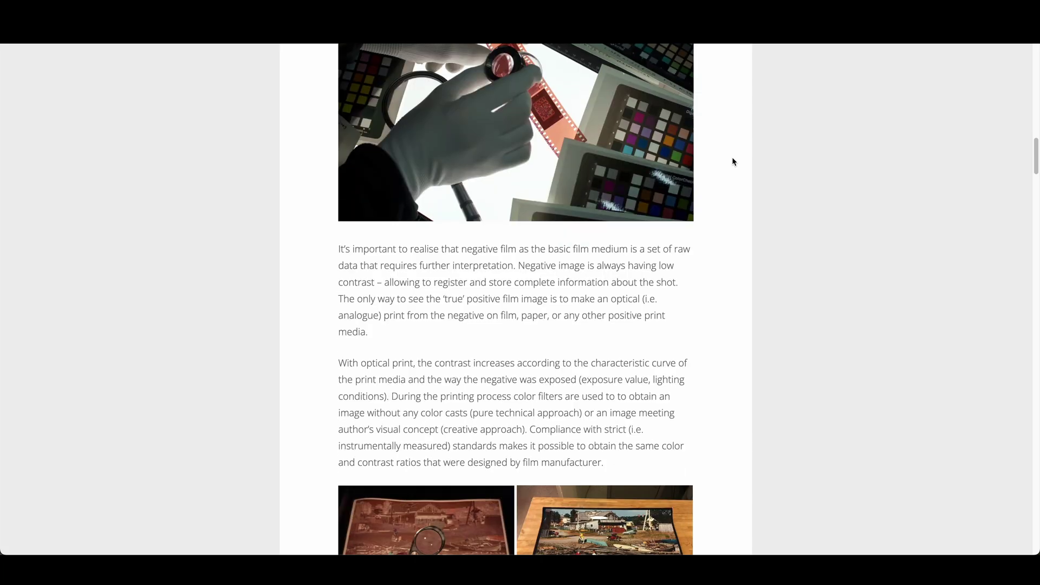
scroll(733, 162, down, 5)
scroll(733, 162, down, 1)
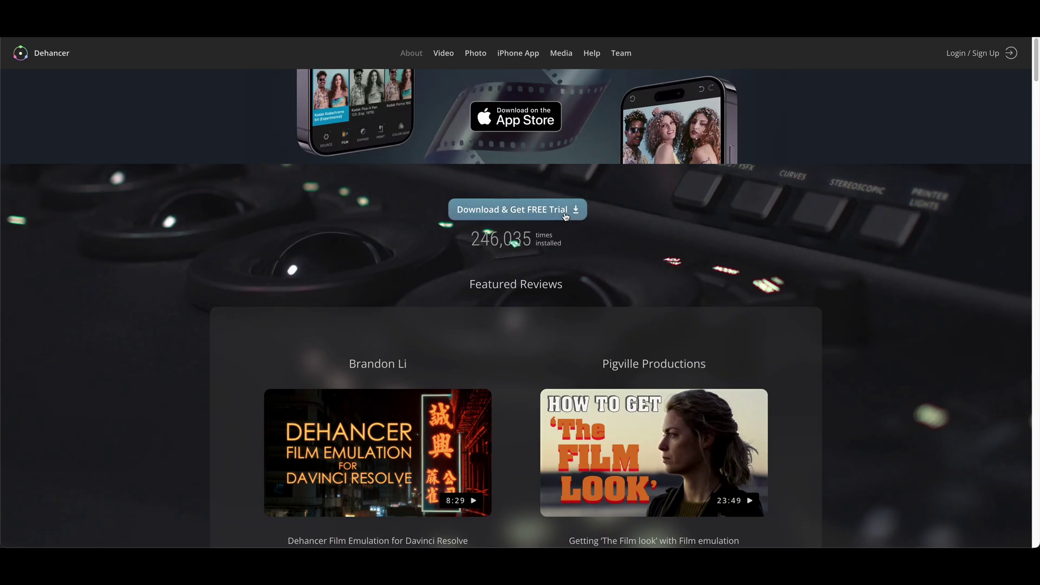
click(557, 210)
click(553, 165)
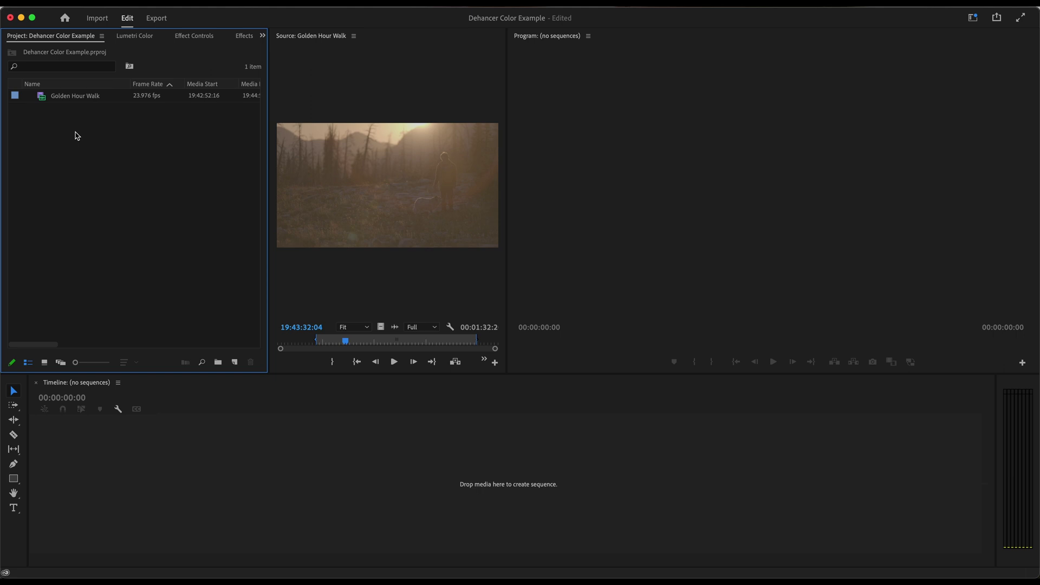
Step: Preview Golden Hour Walk, mark an In point, build a sequence from it, and enlarge V1
double_click(78, 96)
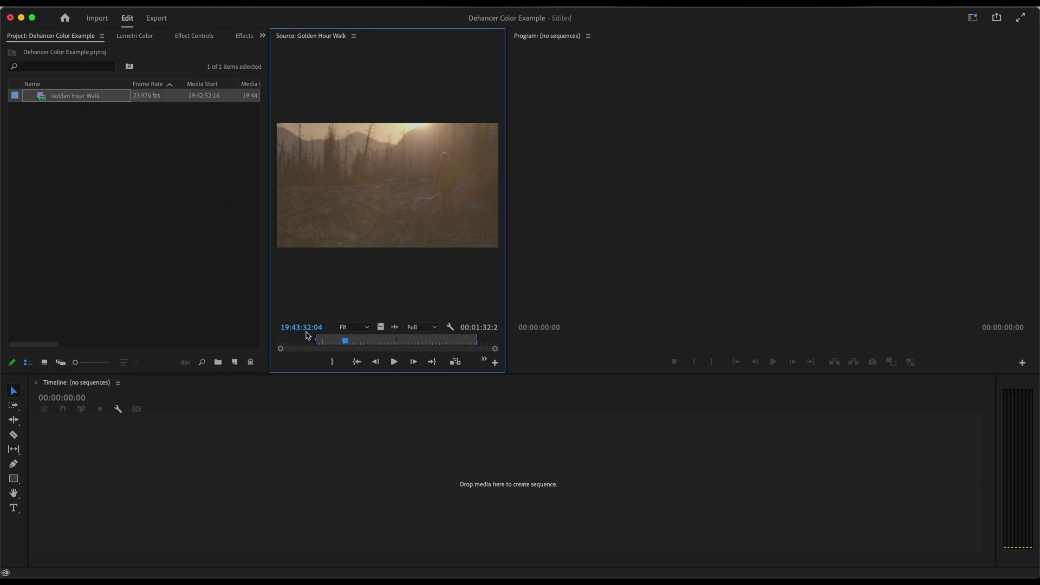
drag(305, 342, 477, 347)
key(i)
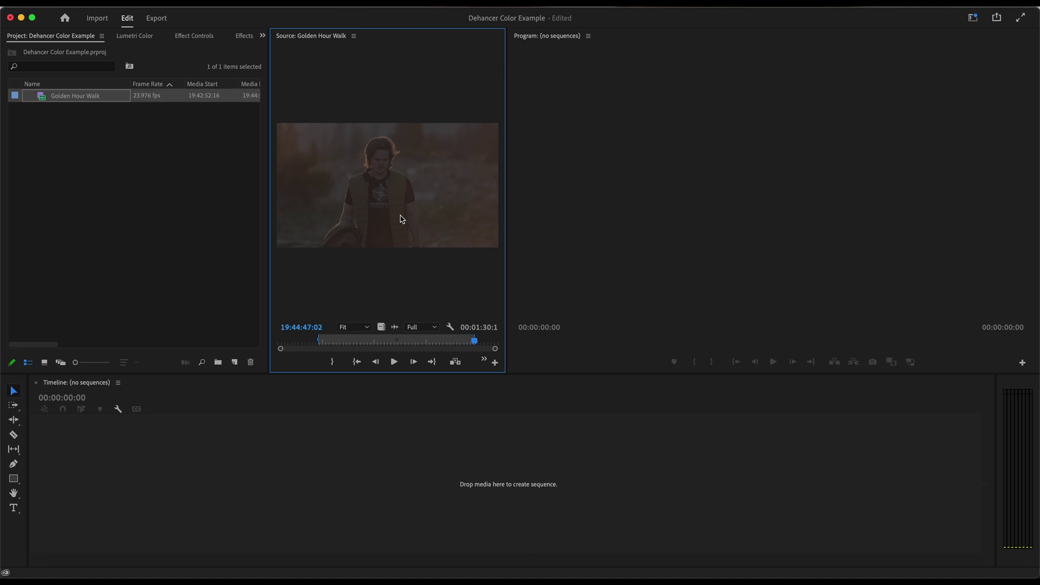
drag(418, 214, 240, 506)
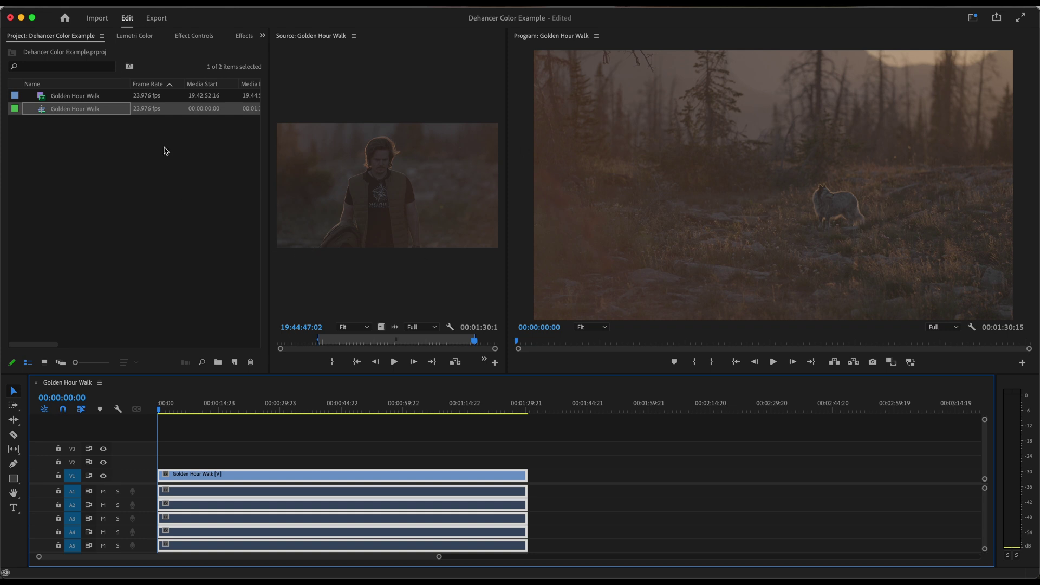
drag(142, 469, 203, 410)
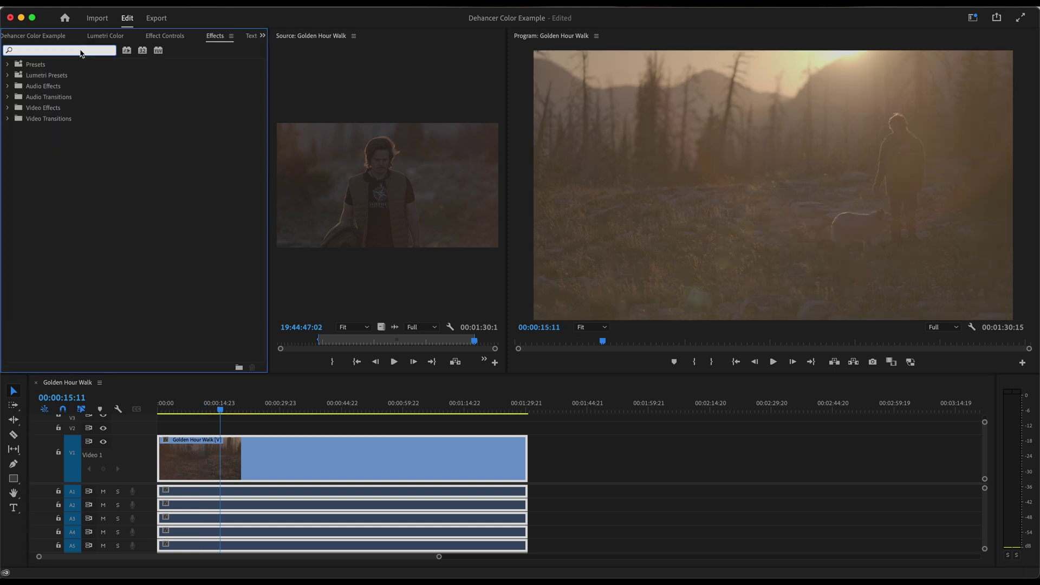
Step: Find Dehancer Pro in Effects and apply it to the Golden Hour Walk clip
text(dehan)
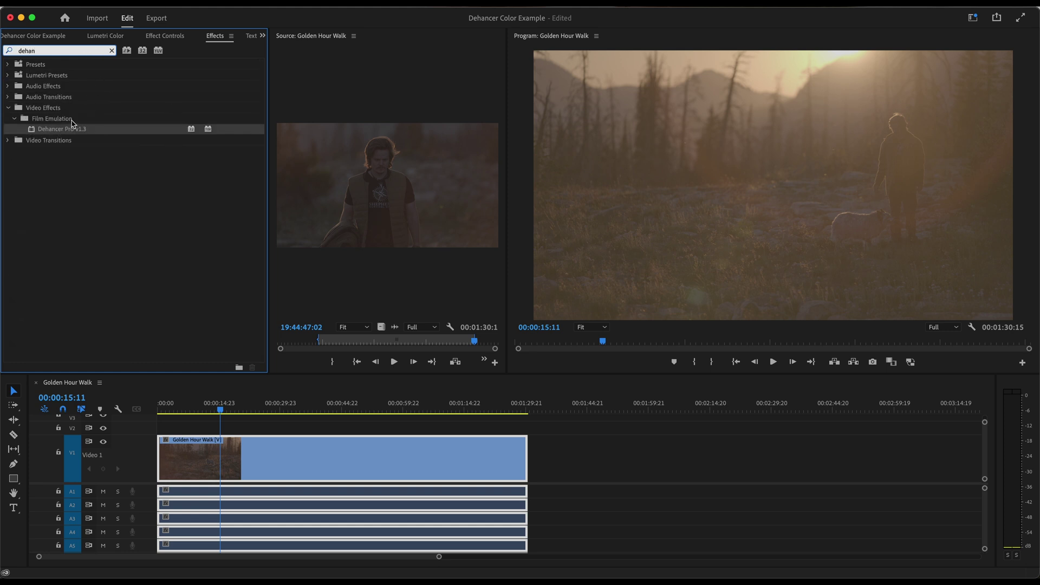
drag(58, 131, 169, 260)
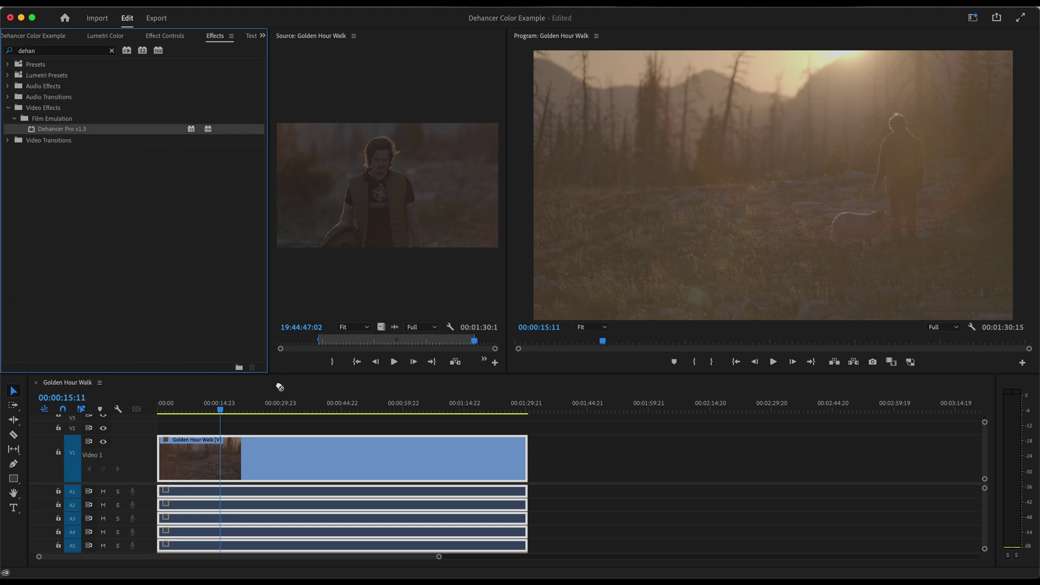
drag(280, 387, 276, 448)
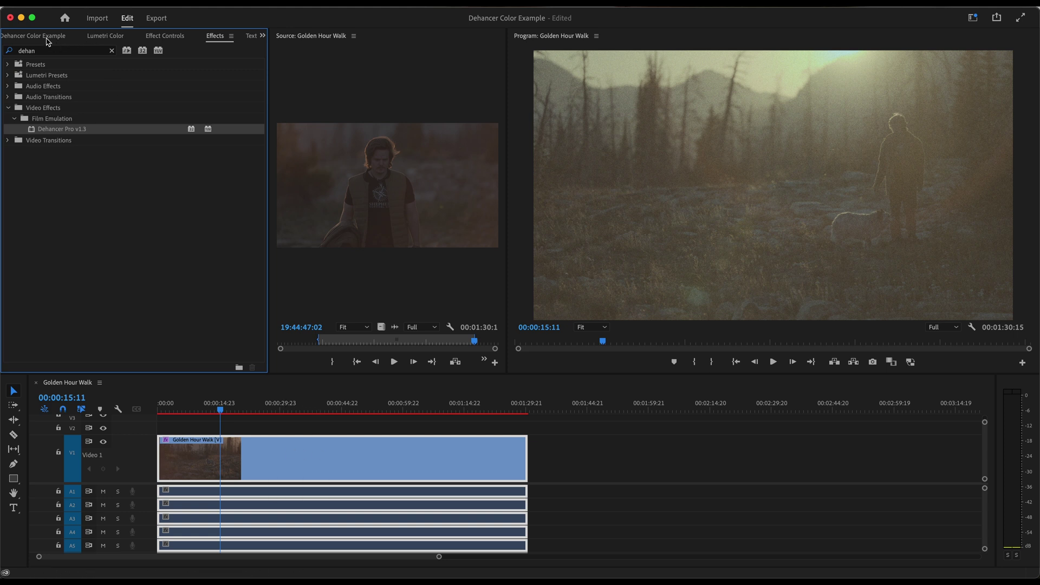
Step: In Effect Controls, disable Dehancer's Film Grain and expand the Input and Film settings
key(shift+5)
scroll(94, 171, down, 1)
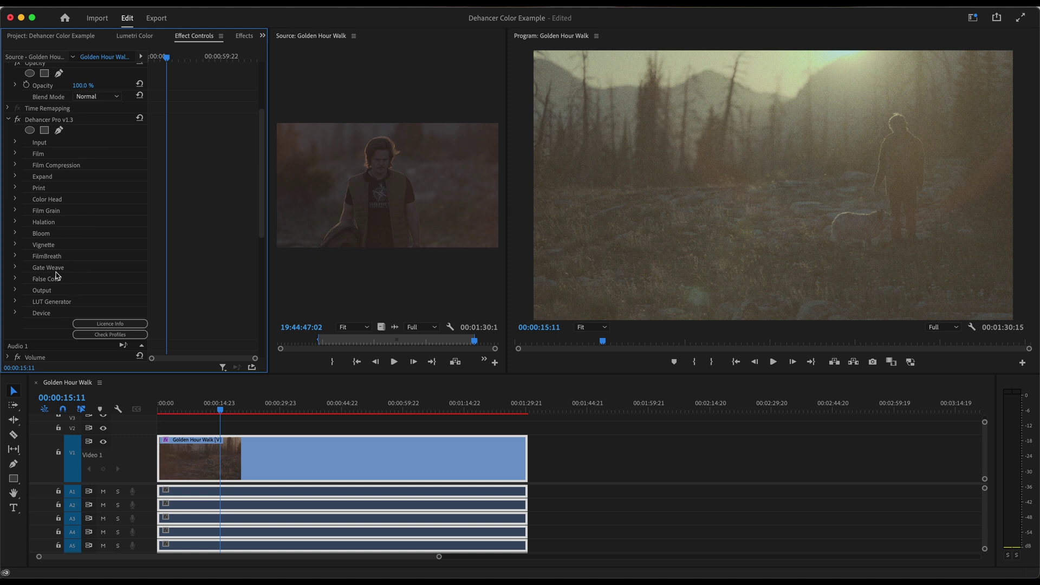
click(16, 211)
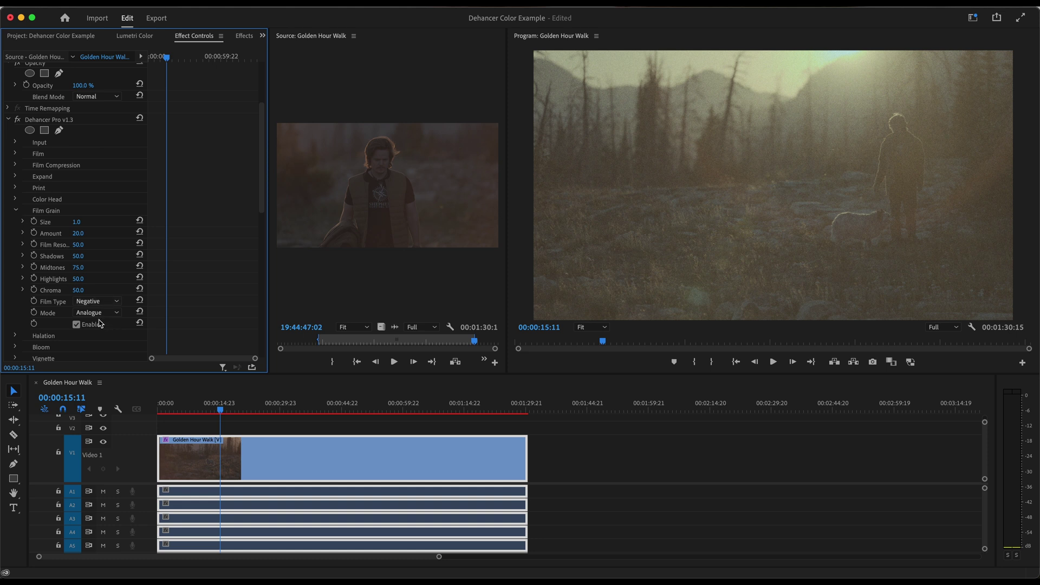
click(77, 324)
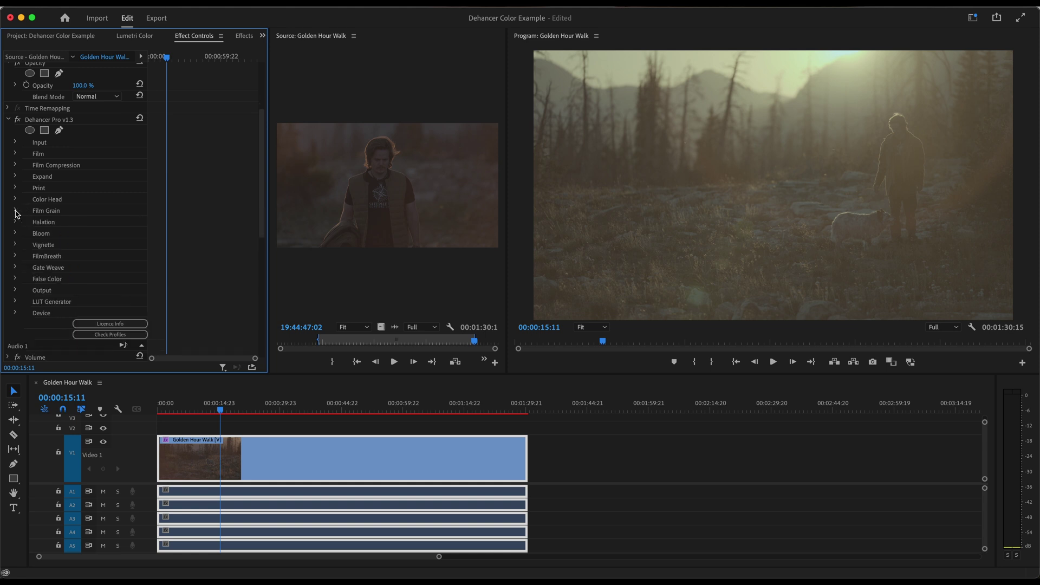
click(16, 144)
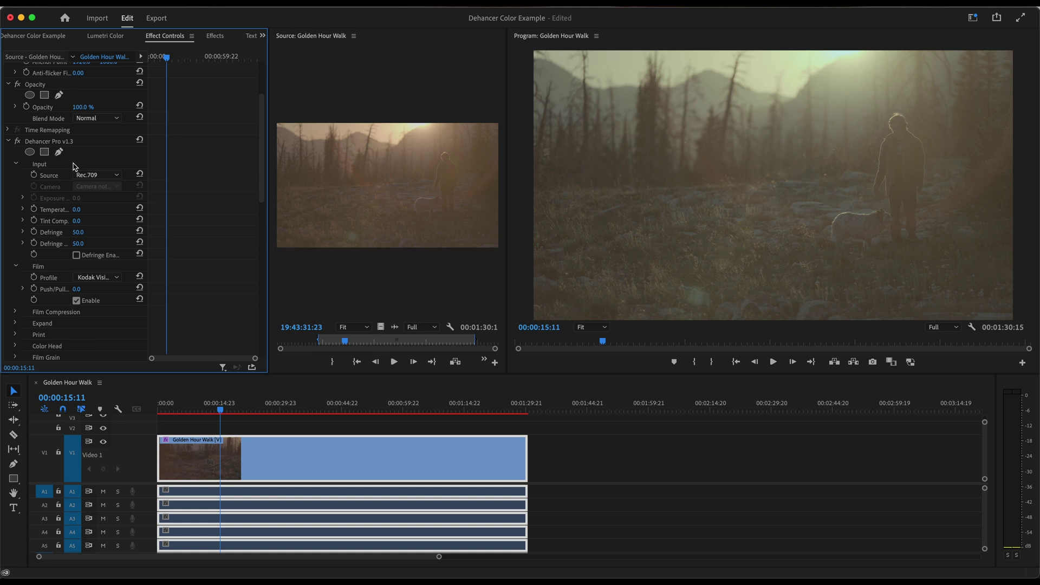
Step: Turn on Maximum Render Quality in the Sequence Settings, accepting the warning
click(165, 5)
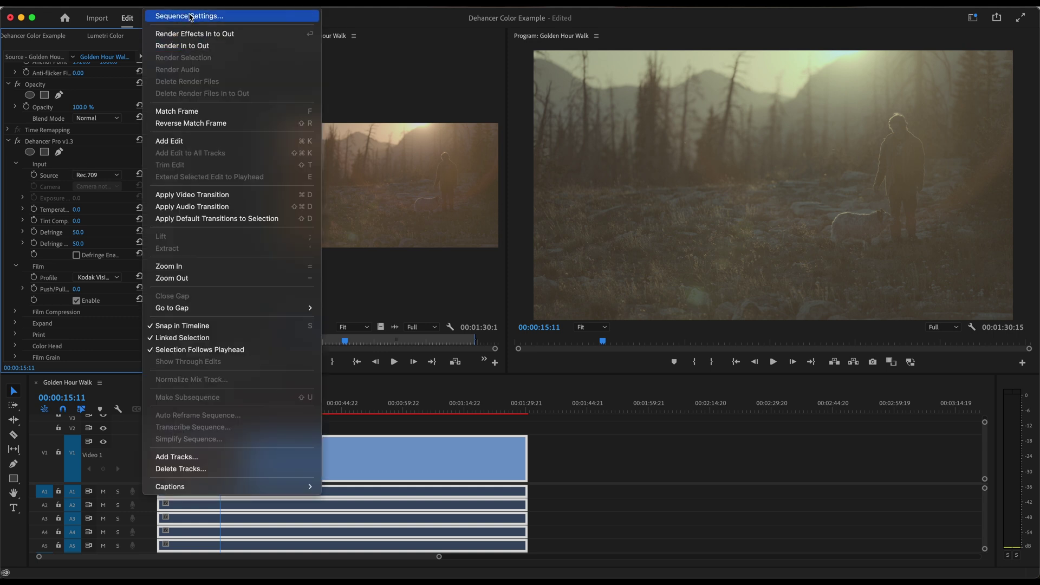
click(179, 16)
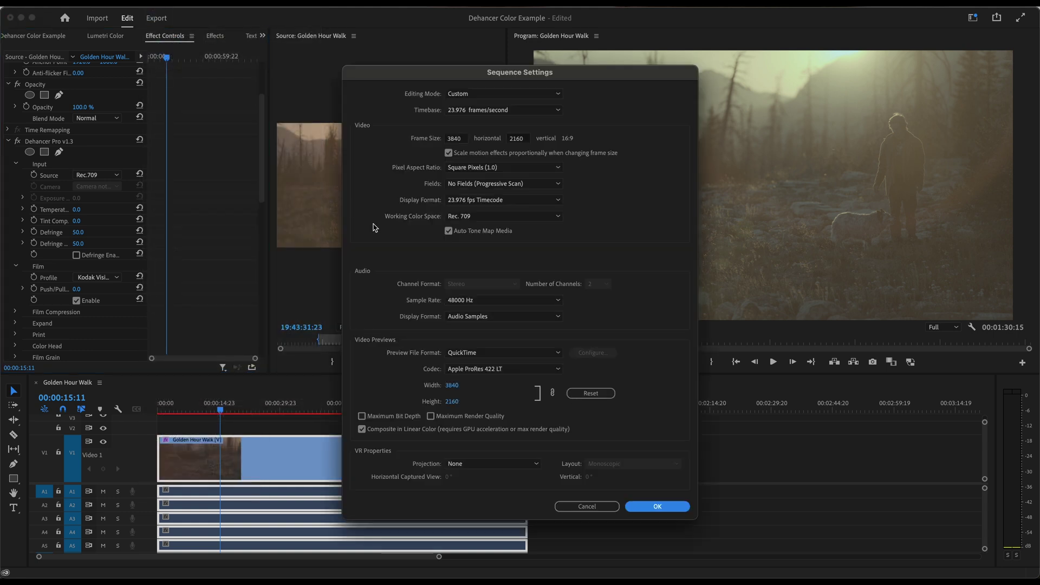
click(431, 416)
click(610, 321)
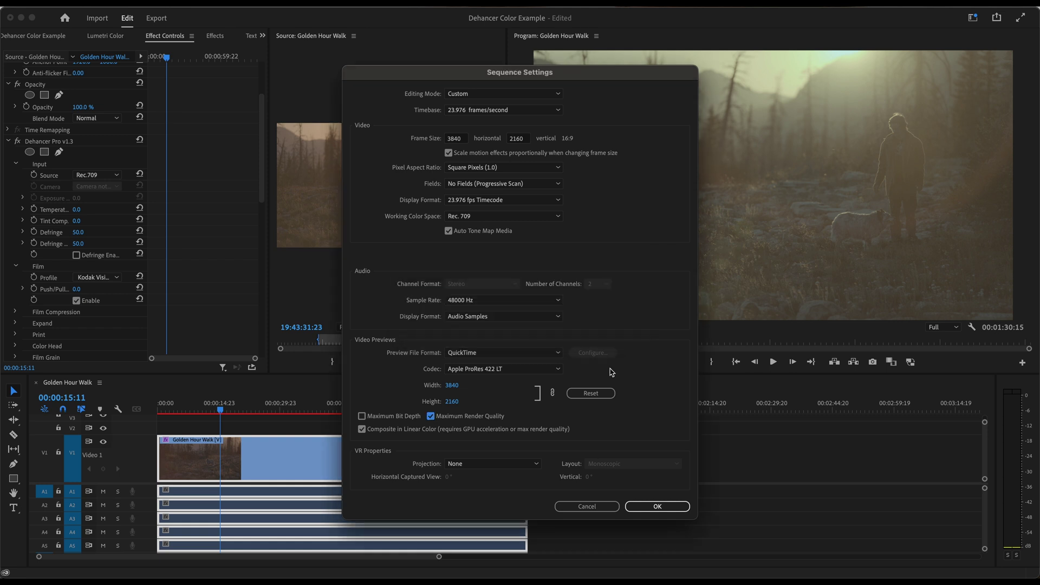
click(658, 506)
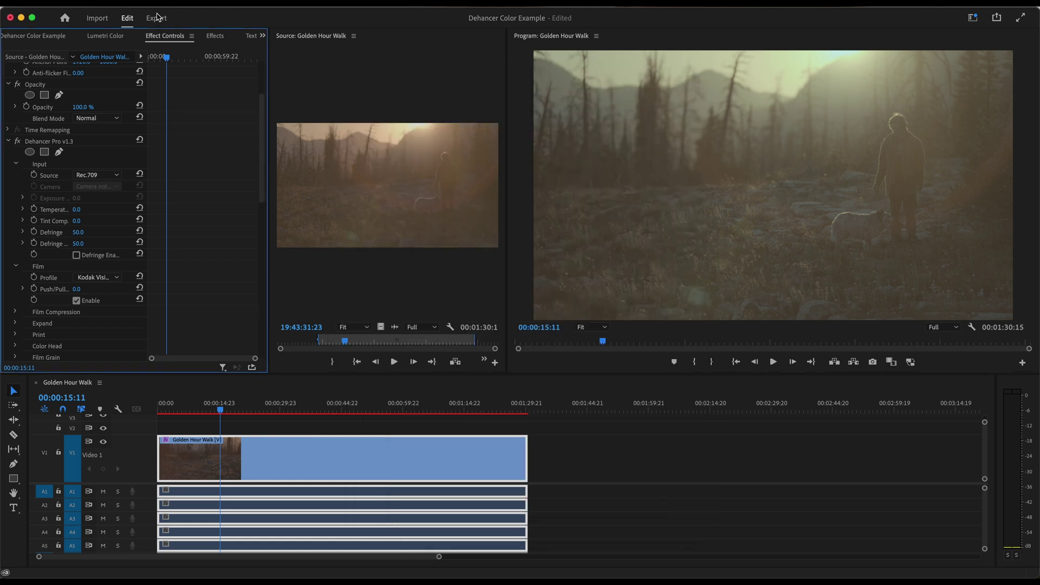
Step: On the Export page, enable Render at Maximum Depth and Use Maximum Render Quality, then return to Edit
click(156, 20)
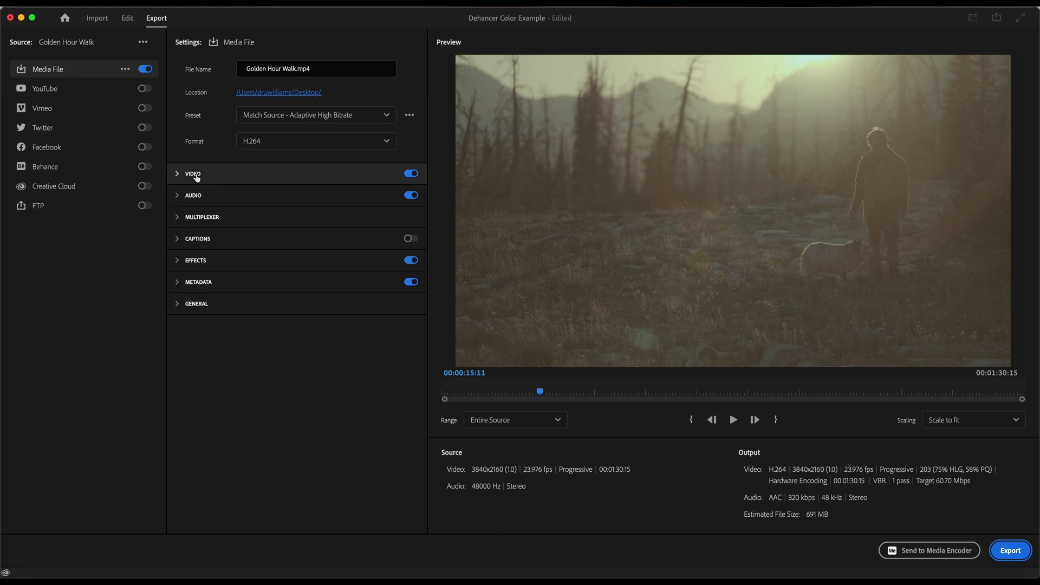
click(194, 174)
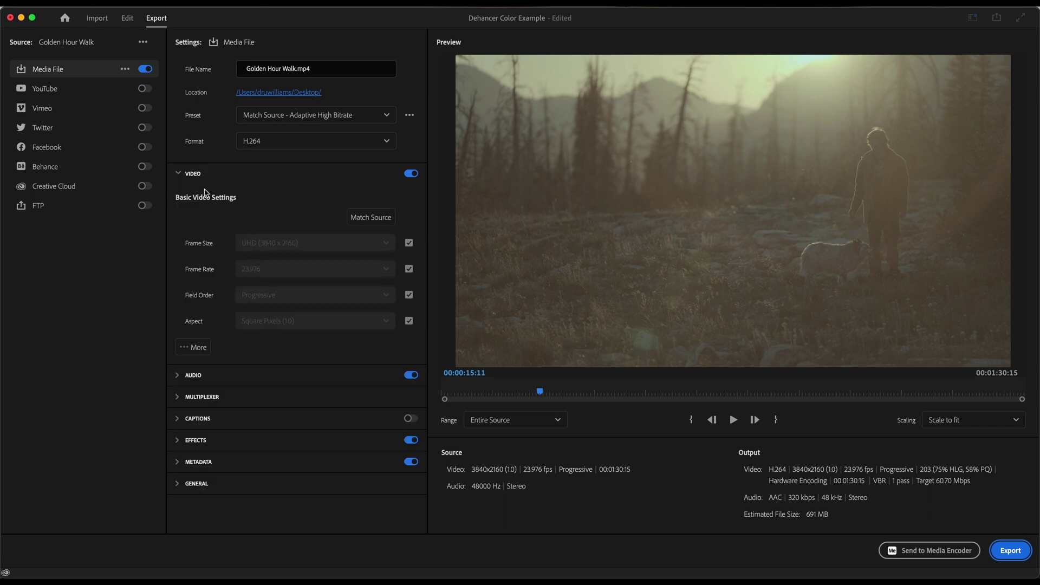
click(197, 350)
click(189, 371)
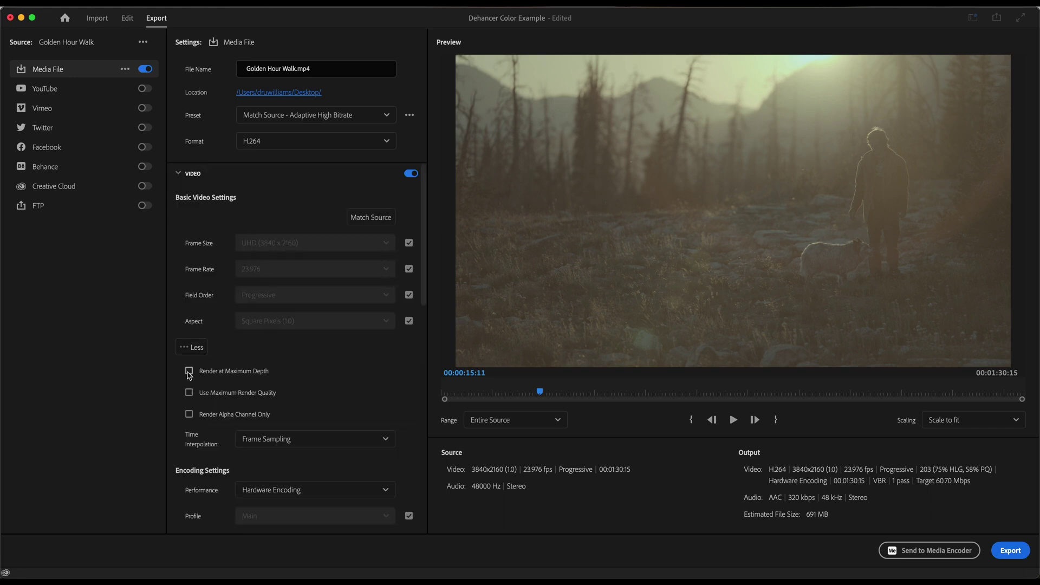
click(188, 396)
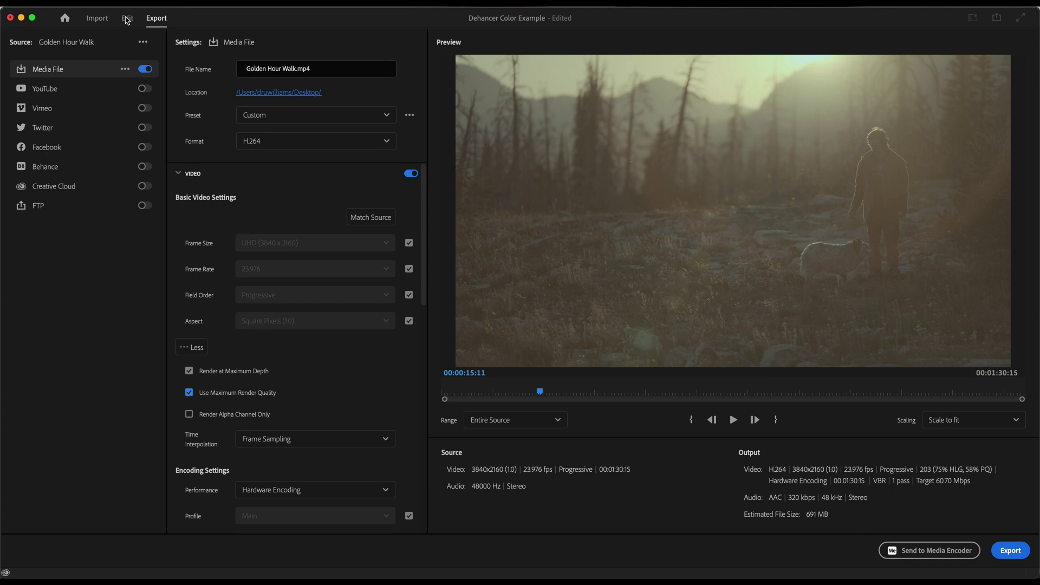
click(126, 20)
scroll(44, 276, down, 5)
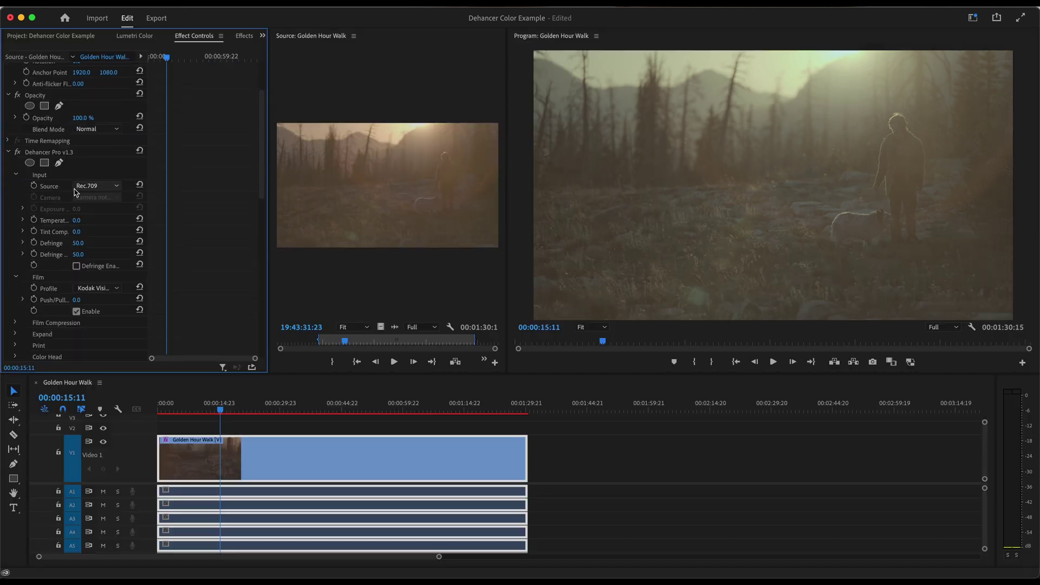
Step: Set Dehancer's input to Choose Camera with the Sony Cinema Line FX6 S-Log3 S-Gamut3.Cine ISO 800 profile
click(106, 187)
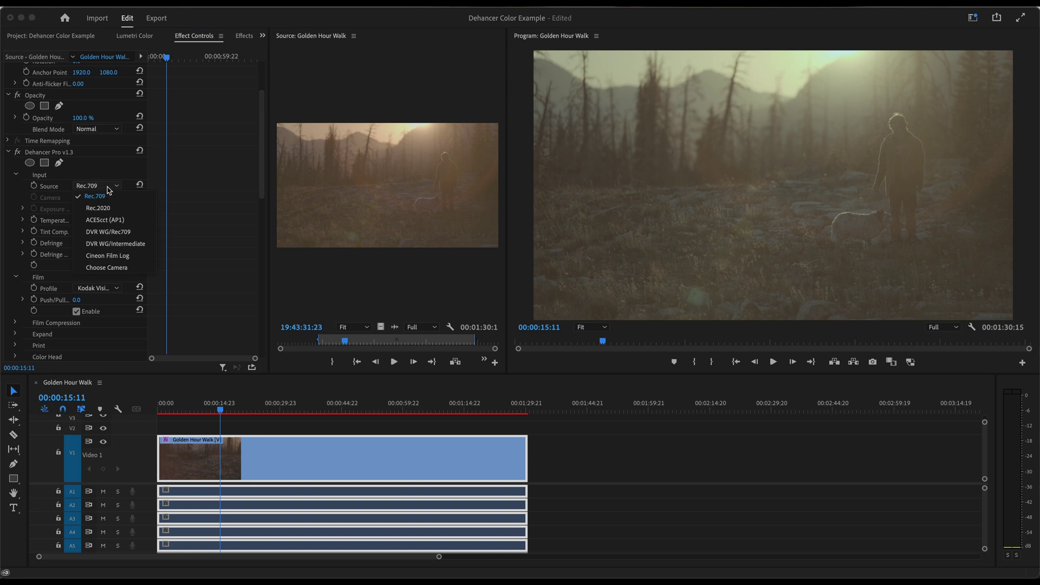
click(109, 268)
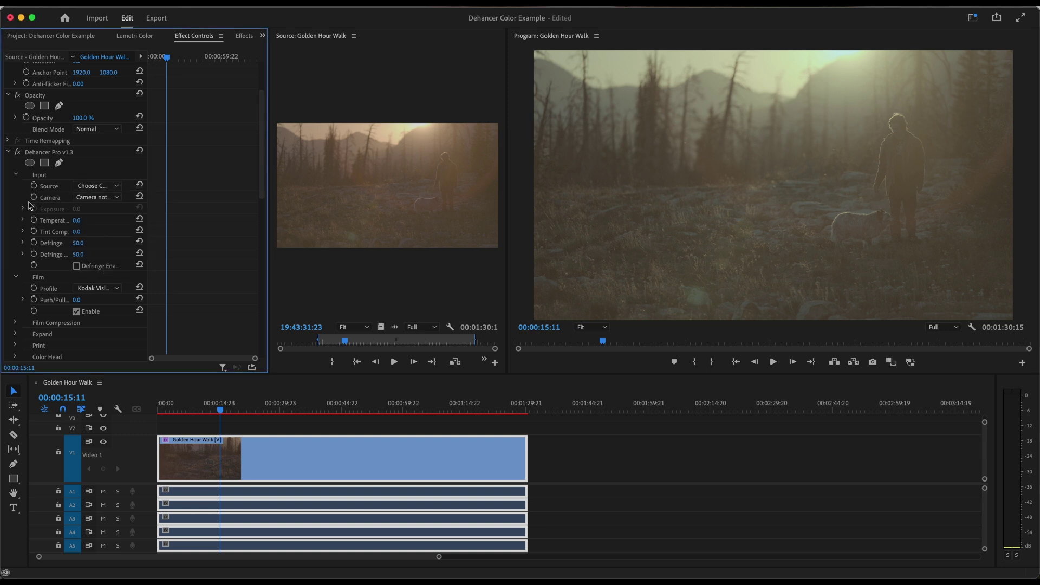
click(98, 198)
click(103, 269)
click(117, 198)
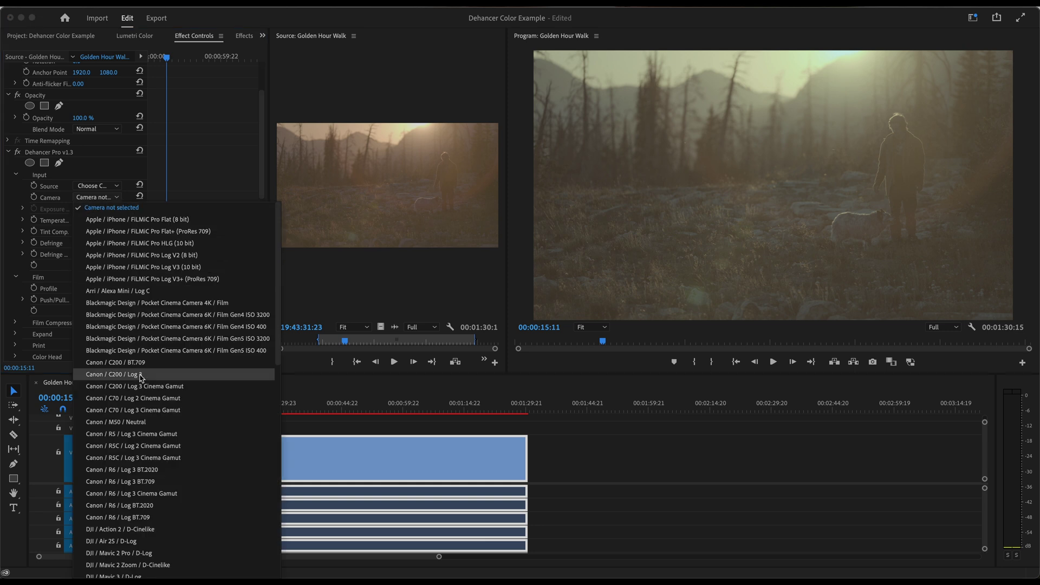
scroll(145, 437, down, 5)
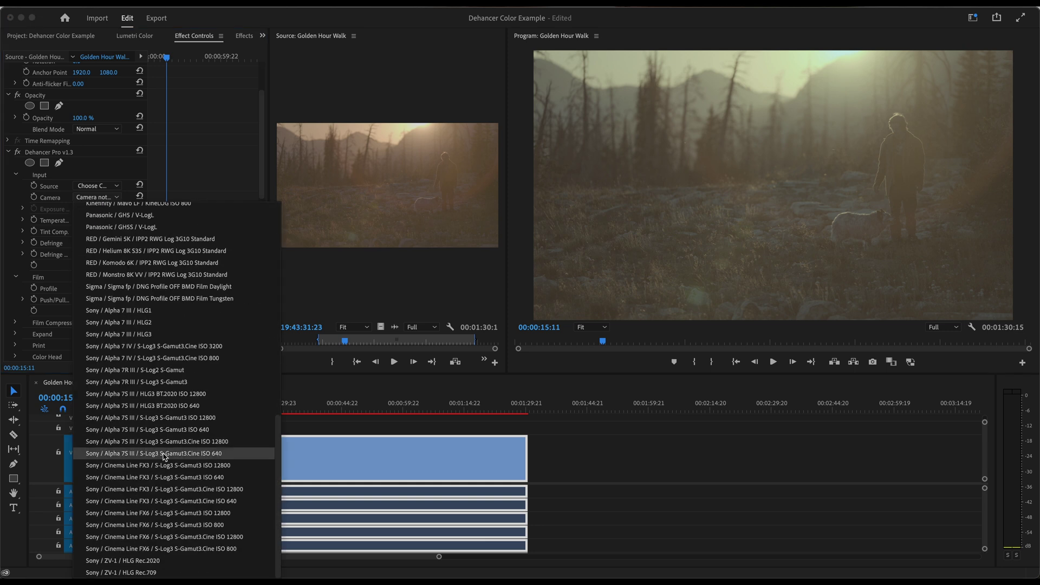
click(135, 549)
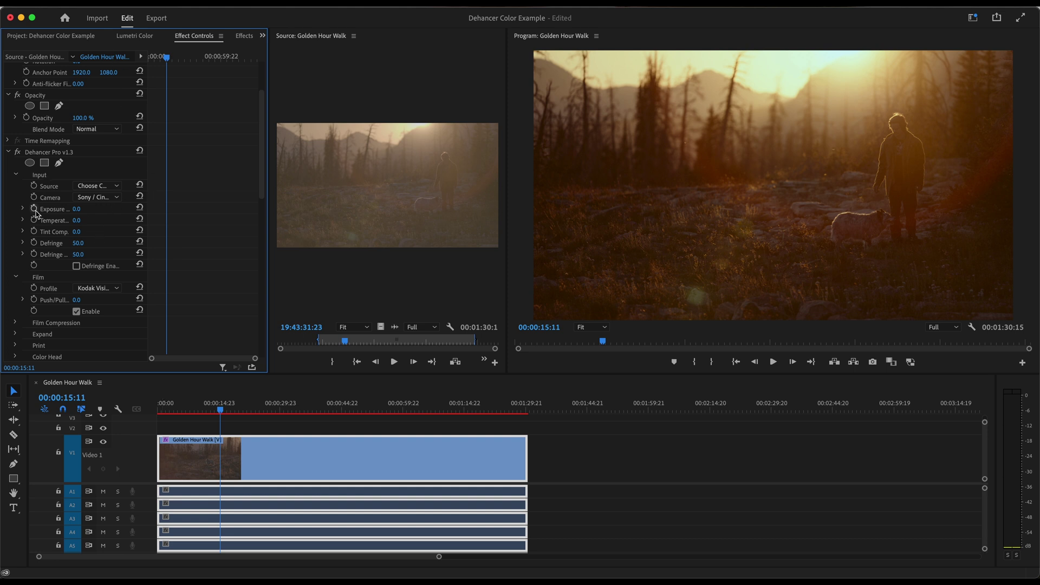
click(98, 288)
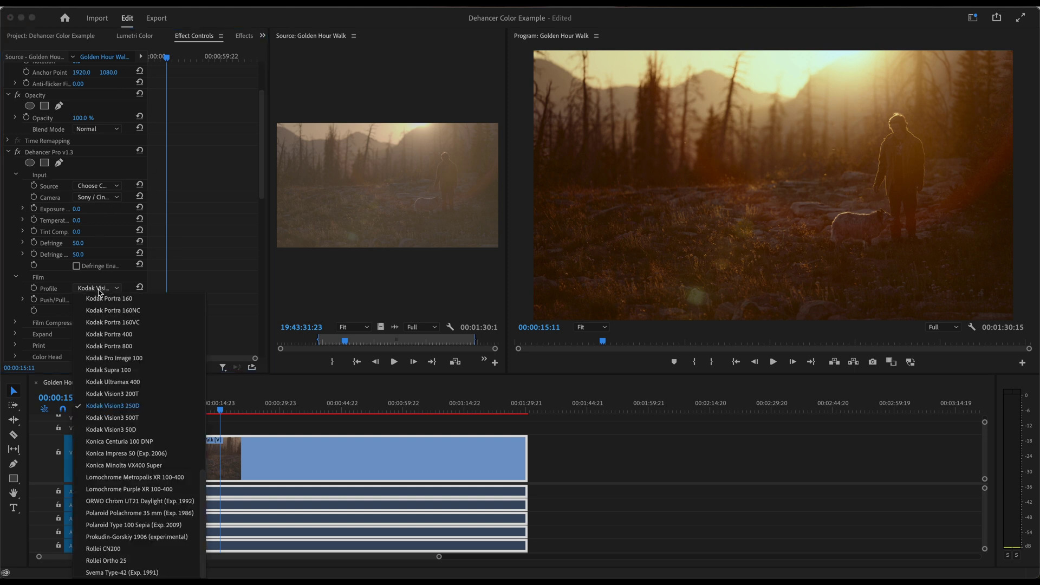
Step: Compare the Kodak Vision3 50D and 500T film profiles, settling on Kodak Vision3 50D
click(120, 430)
click(106, 290)
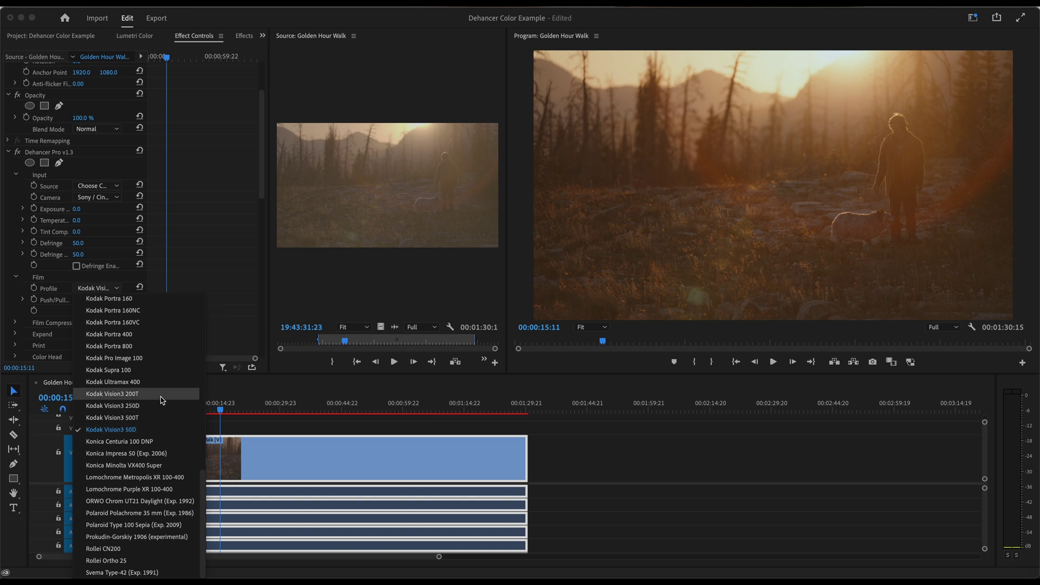
click(157, 417)
click(115, 289)
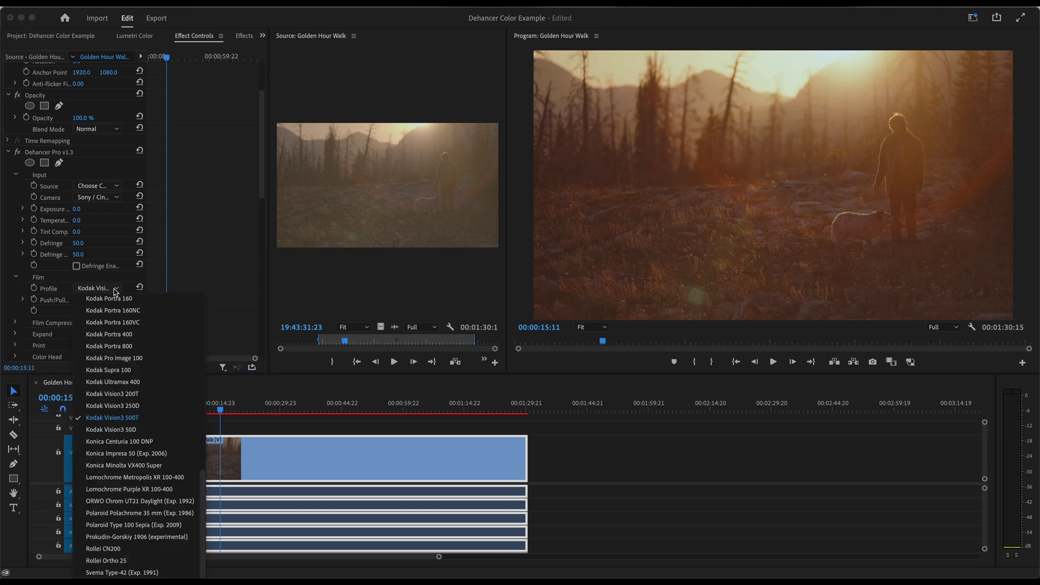
click(152, 430)
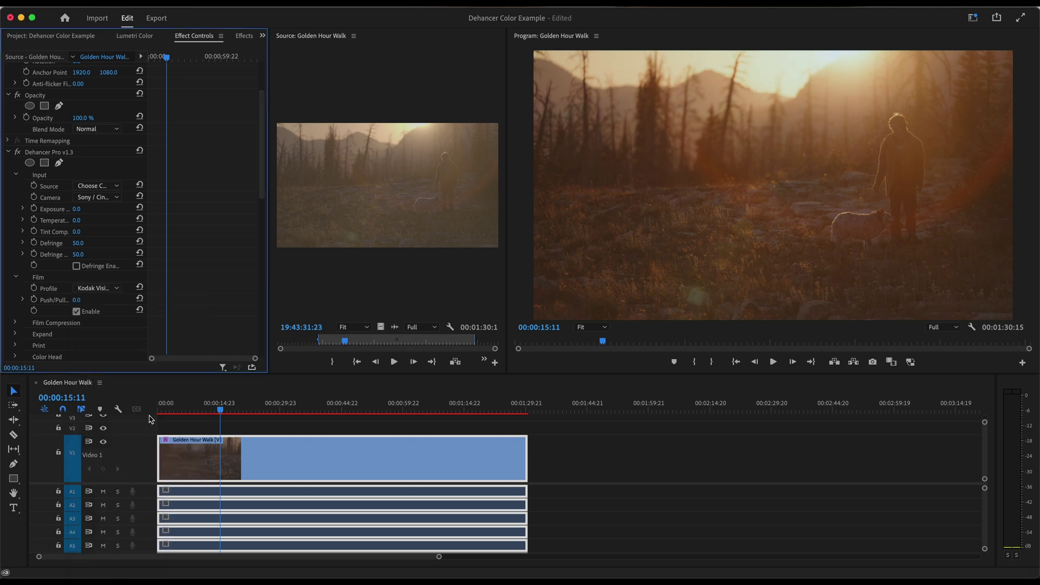
click(109, 293)
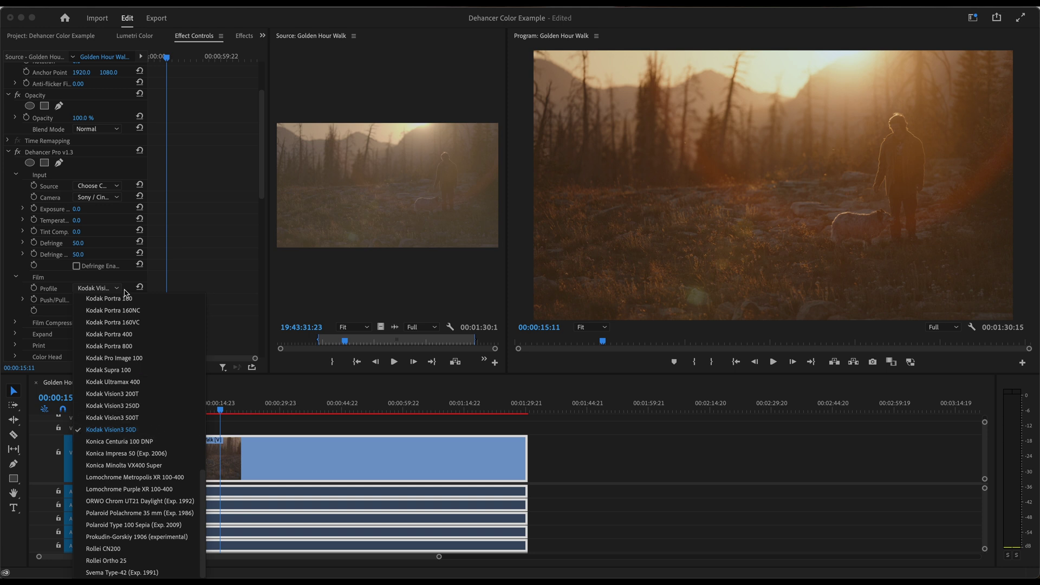
click(191, 275)
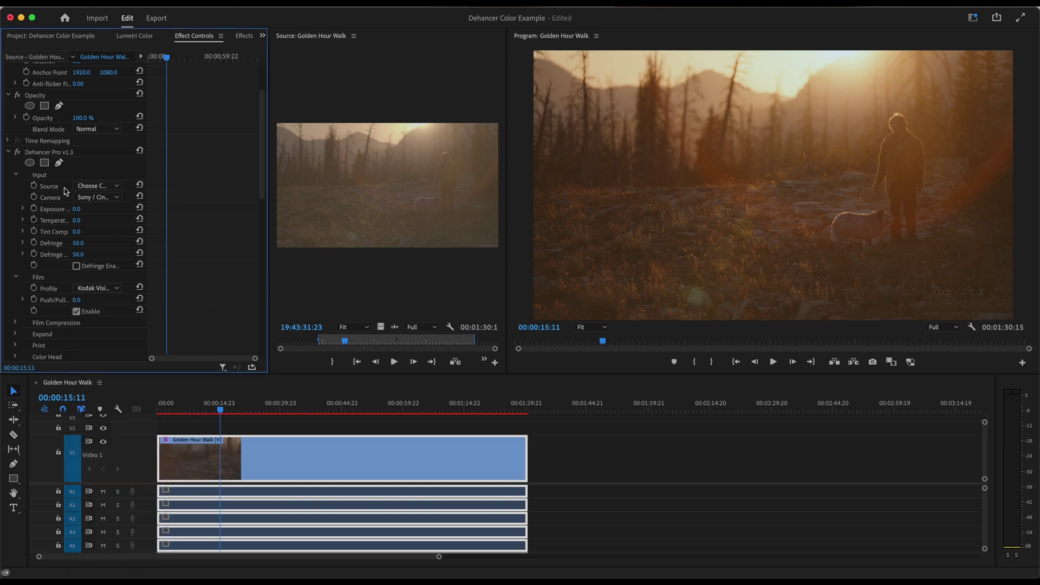
Step: Toggle Dehancer Pro off and back on for a before/after view, then collapse the Input and Film groups
click(17, 152)
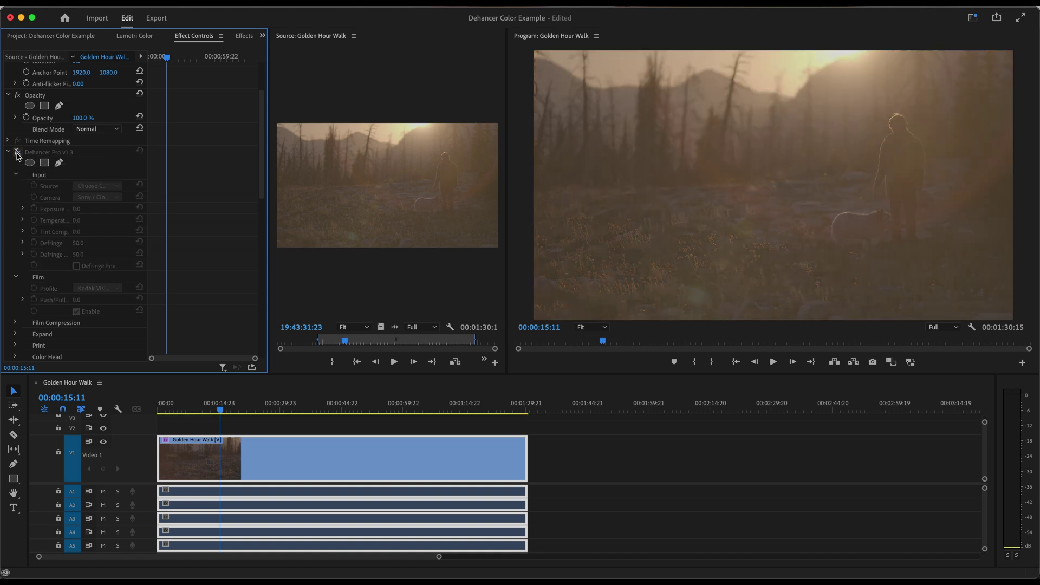
click(17, 154)
scroll(55, 264, down, 2)
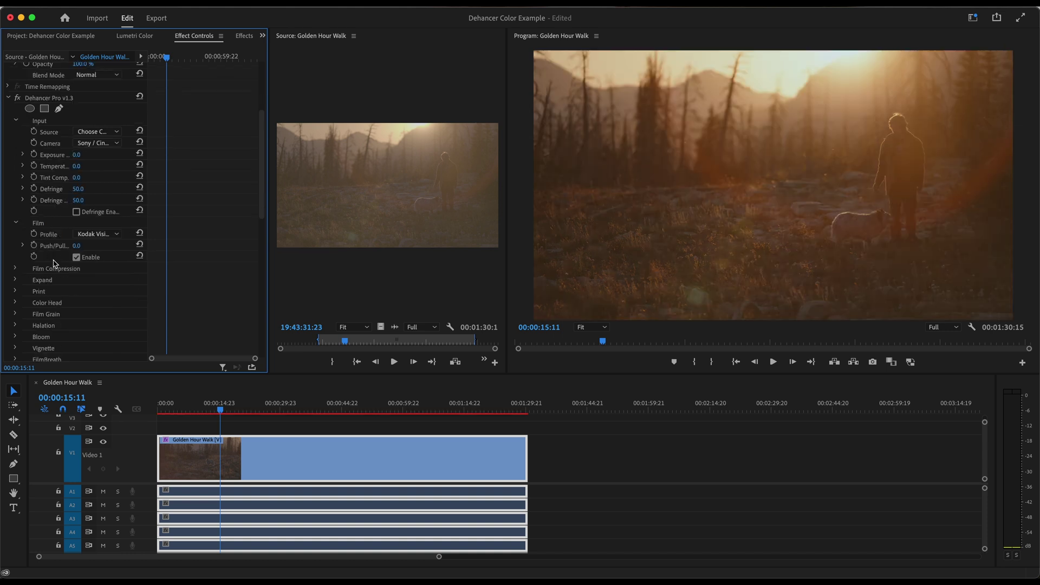
scroll(54, 262, up, 2)
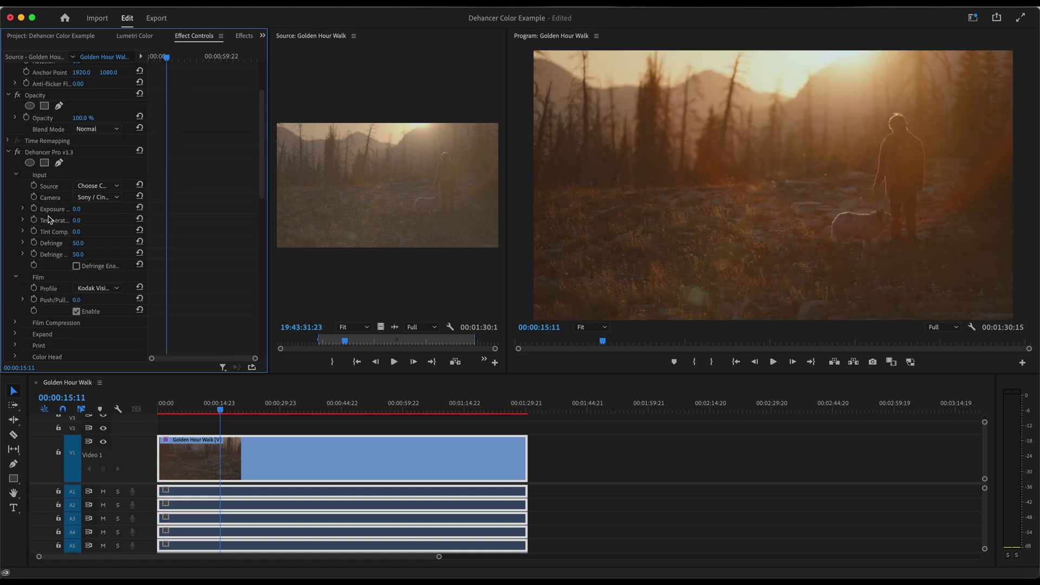
click(16, 175)
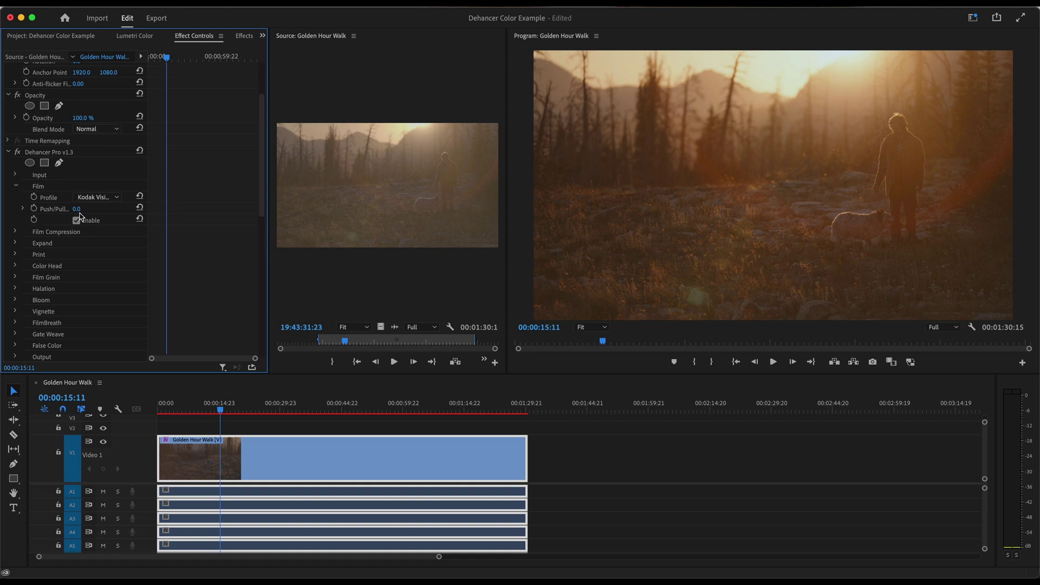
click(16, 186)
click(16, 199)
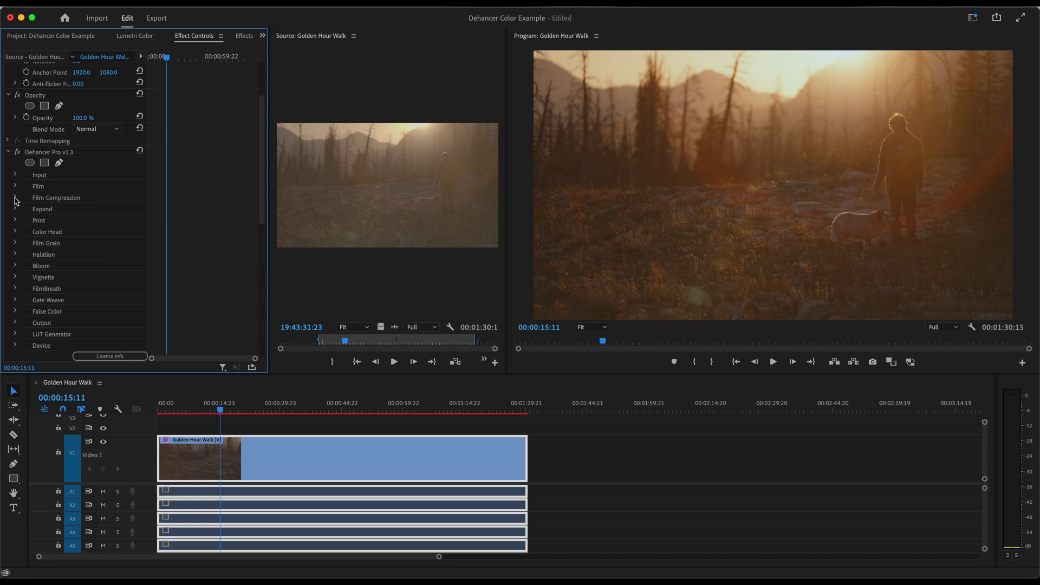
Step: Enter 3 as Dehancer's Expand Black Point, then collapse the Expand group
click(16, 198)
click(16, 211)
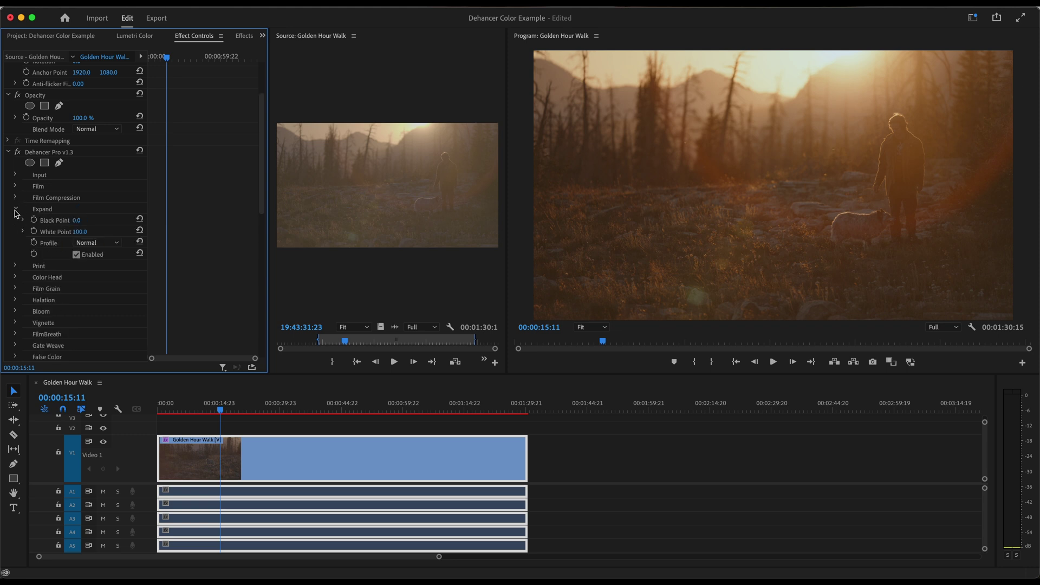
click(78, 221)
text(3)
key(Return)
click(16, 209)
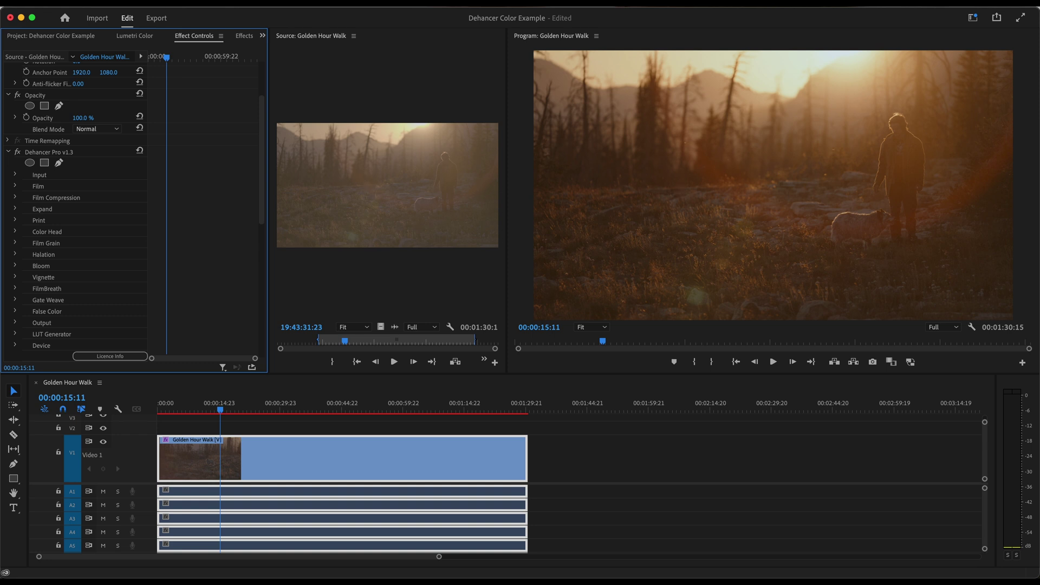
click(16, 209)
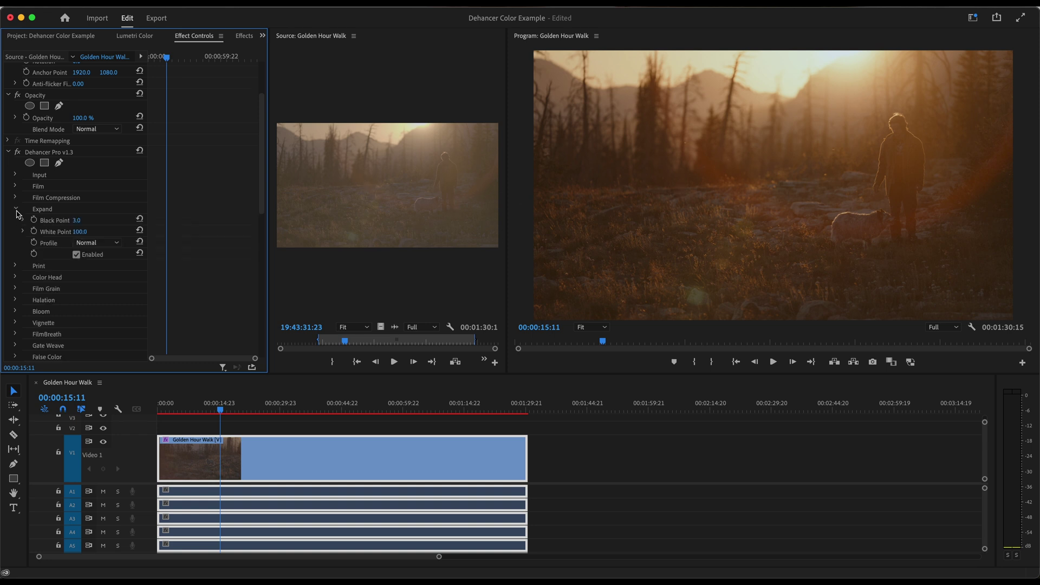
click(16, 209)
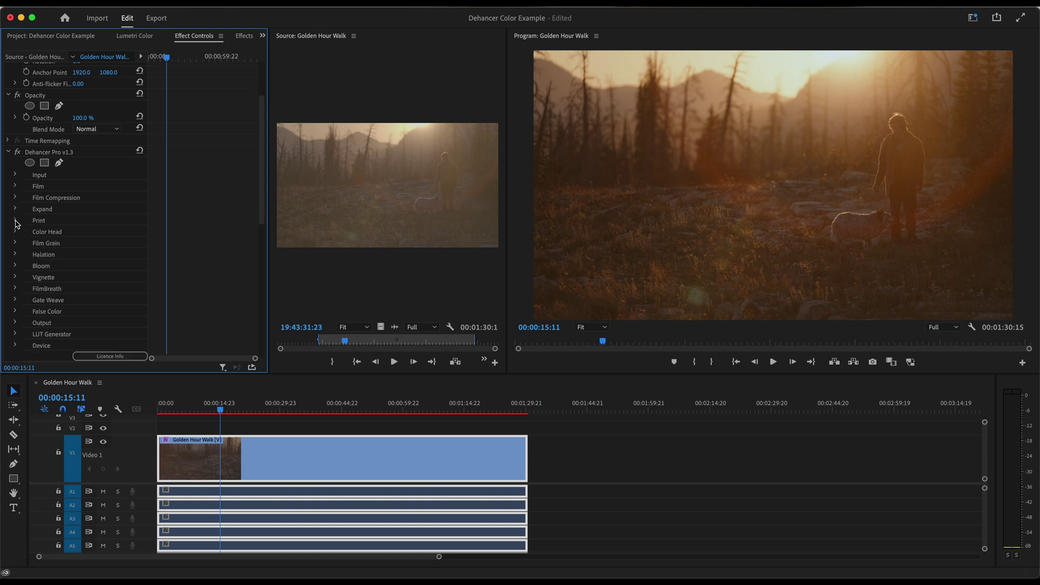
Step: Try the Kodak 2383, Kodak Endura Glossy Paper and Cineon Film Log print profiles, then pick a warmer one
click(15, 221)
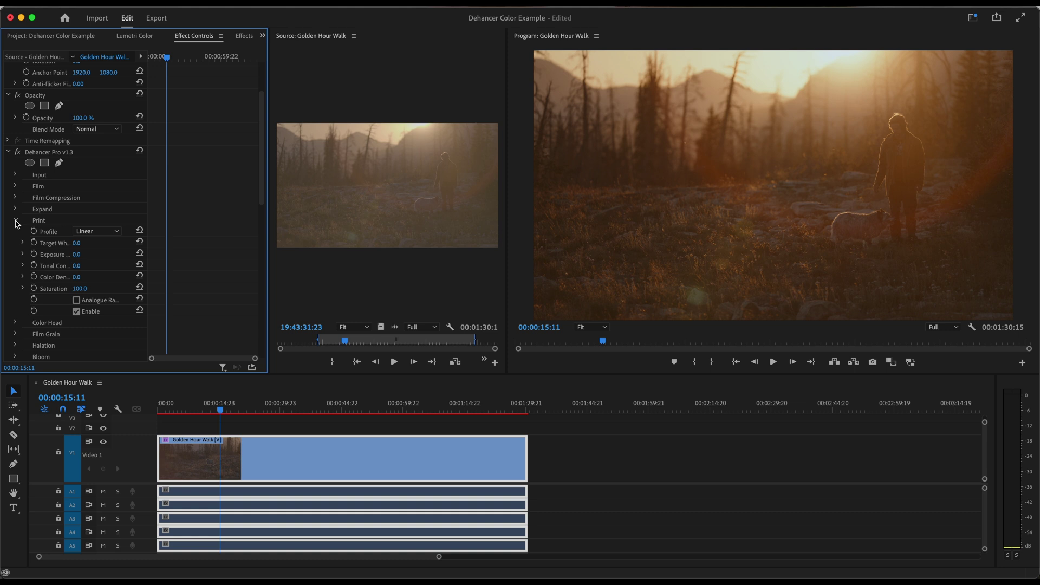
click(116, 234)
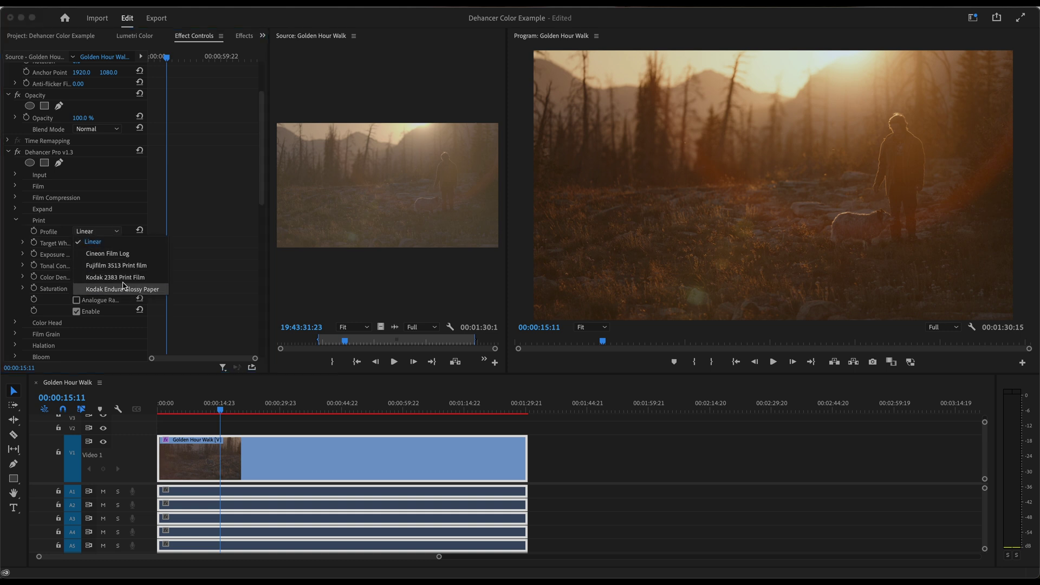
click(123, 277)
click(117, 231)
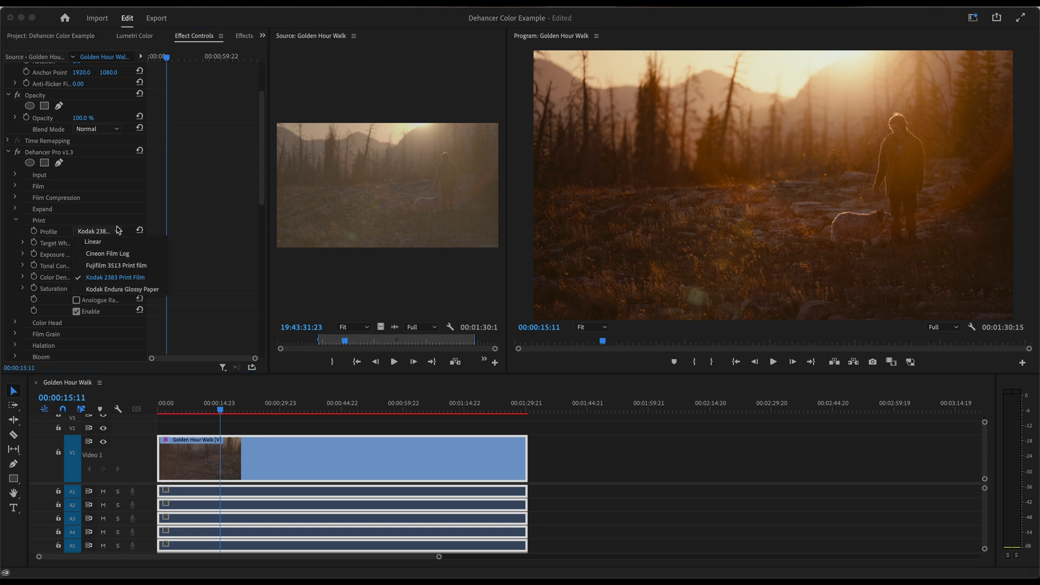
click(123, 279)
click(124, 235)
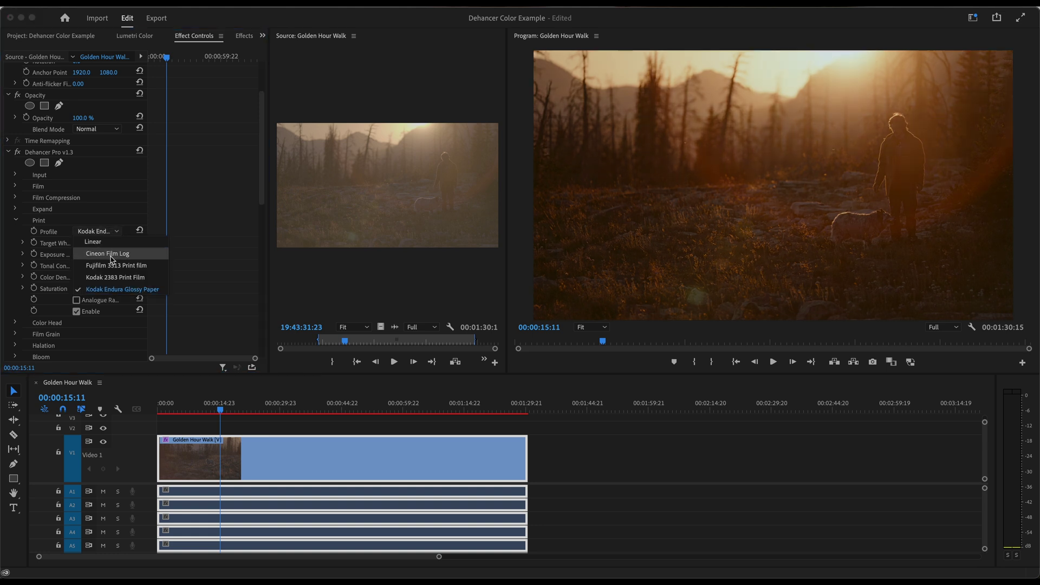
click(111, 258)
click(108, 233)
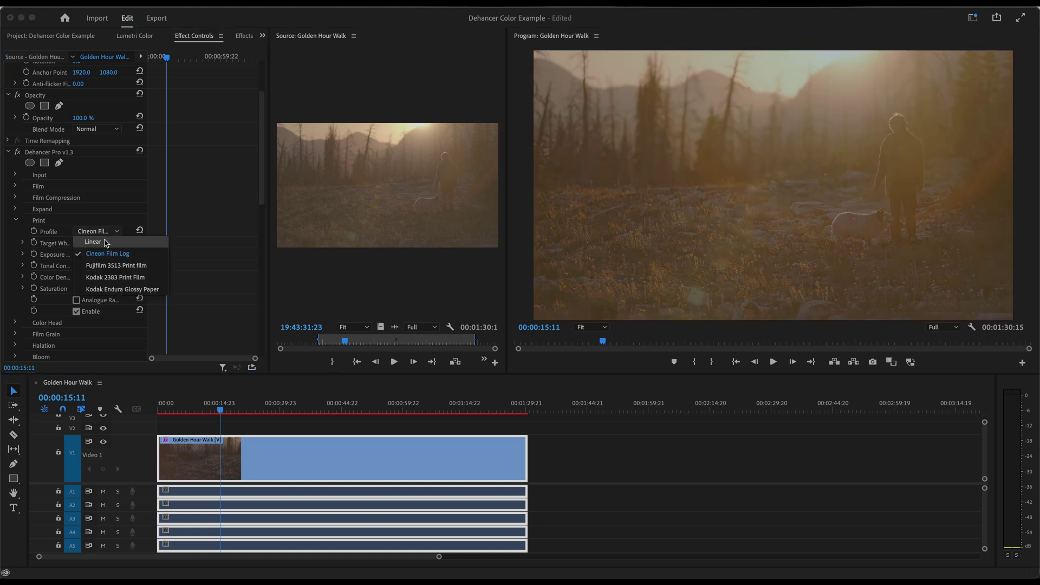
click(108, 244)
Step: Collapse the Print group and play the clip from near its start to preview the grade
click(18, 221)
click(167, 410)
key(space)
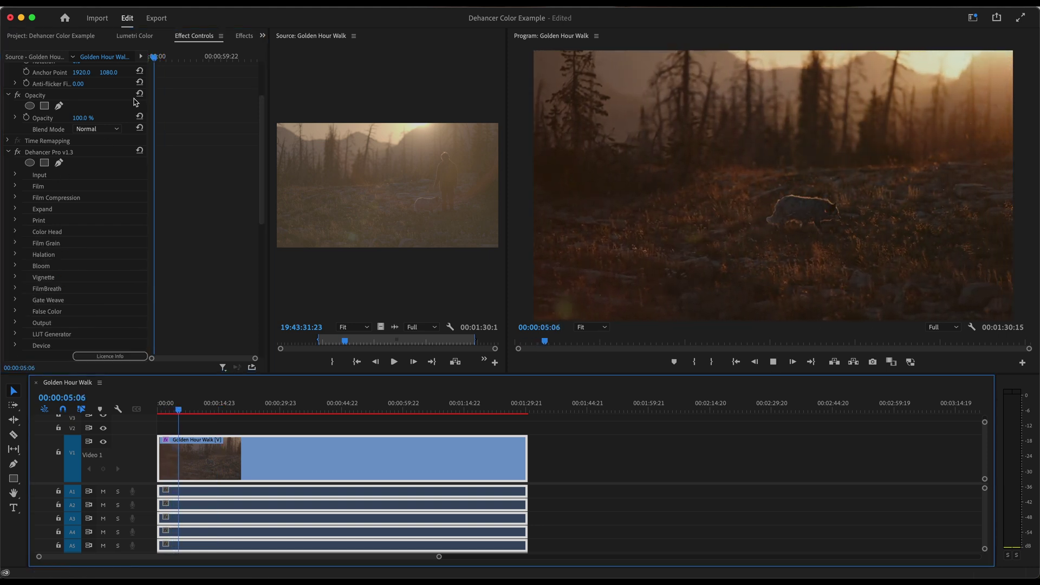
click(20, 159)
click(18, 155)
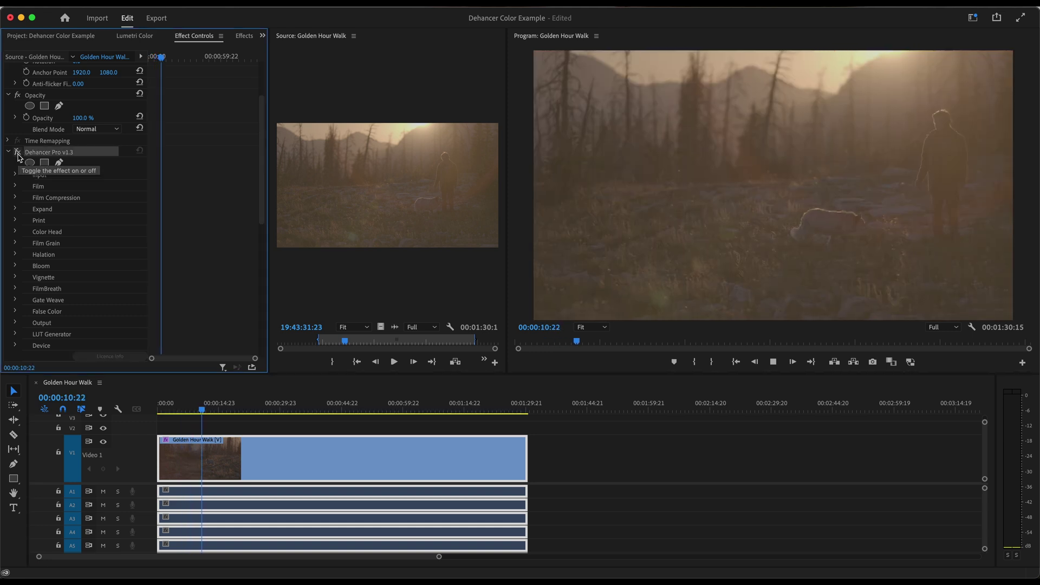
click(18, 155)
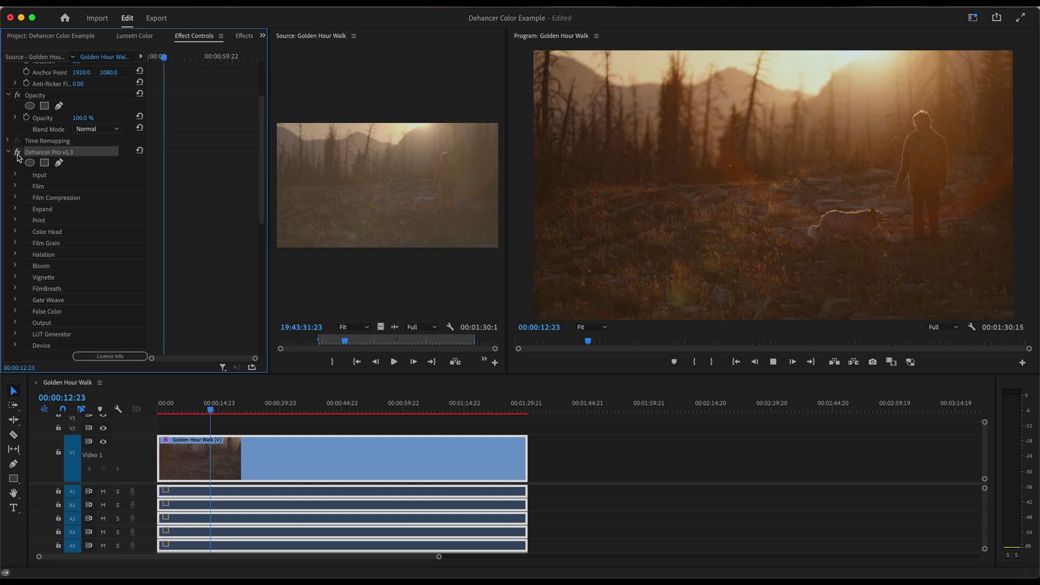
click(189, 403)
key(j)
key(j)
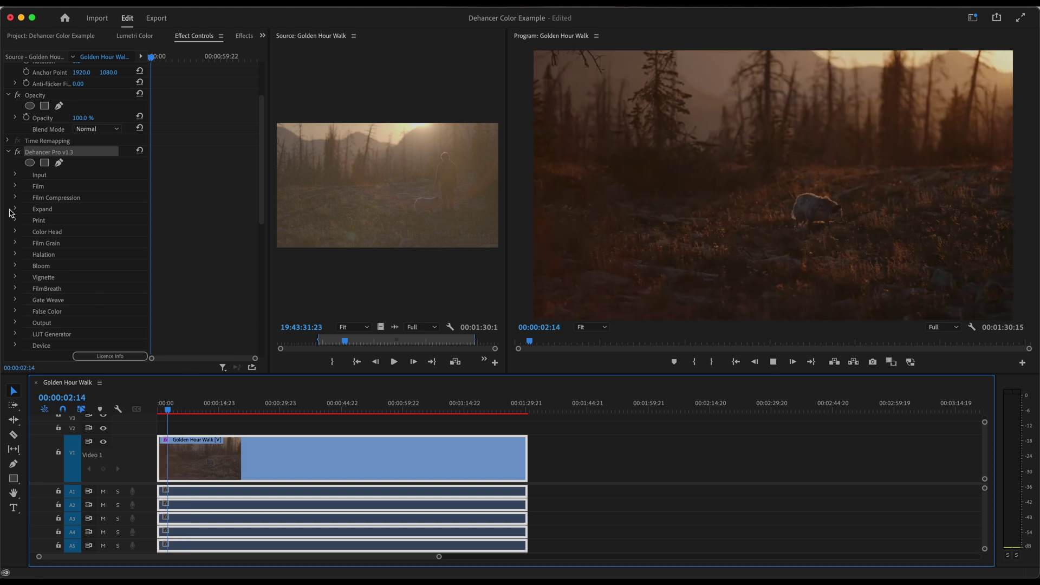
click(18, 153)
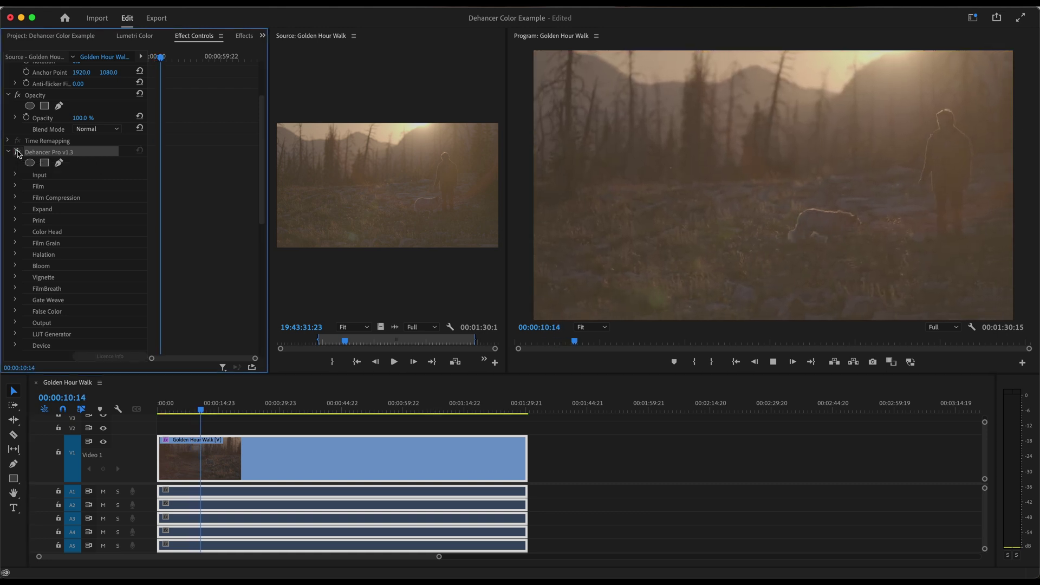
click(18, 153)
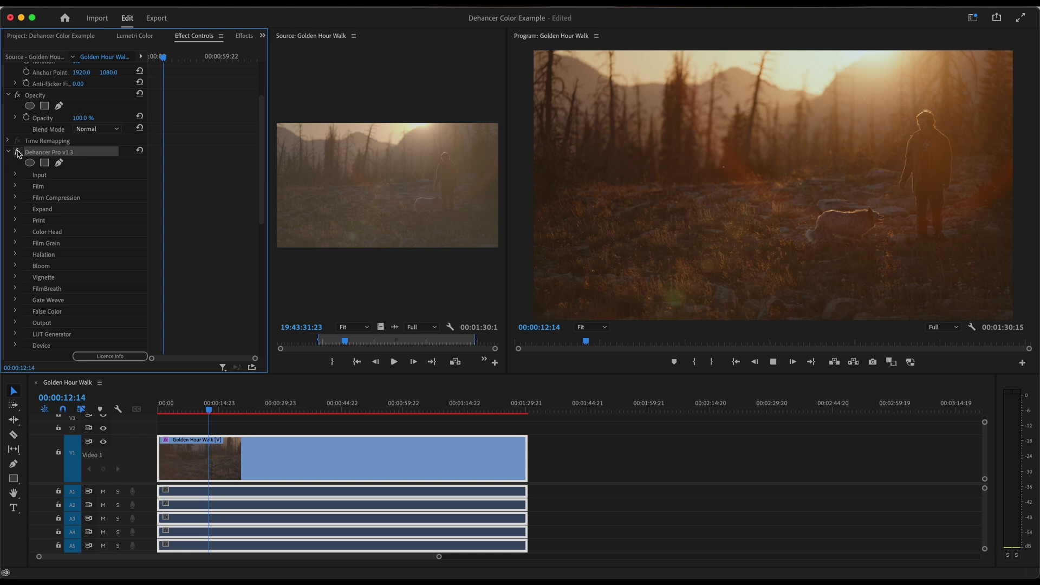
click(14, 232)
scroll(48, 249, down, 1)
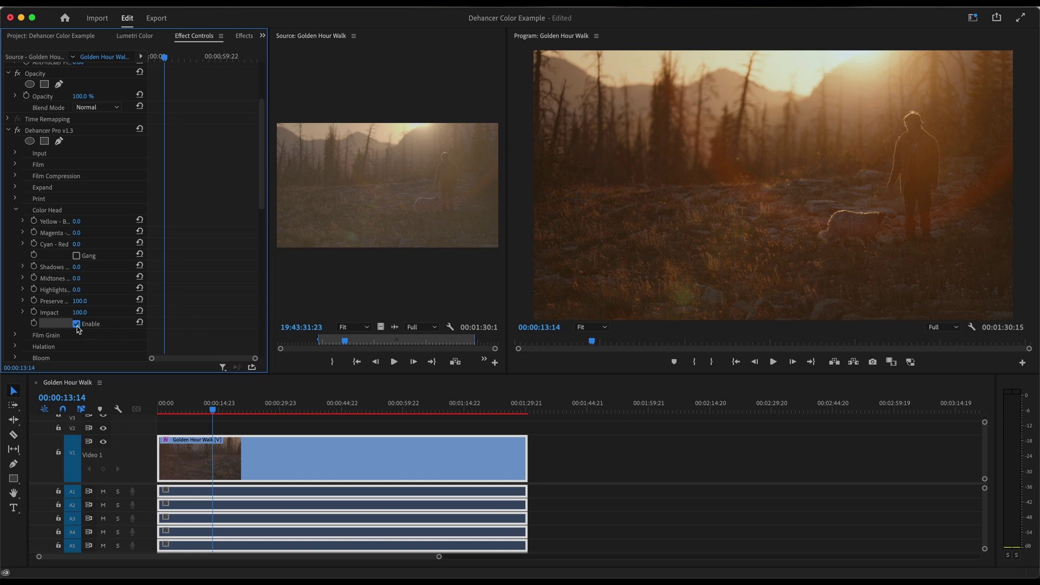
Step: Raise the Color Head Highlights to 36 to warm the image, then toggle Dehancer Pro off and on to compare
drag(76, 290, 90, 290)
click(17, 131)
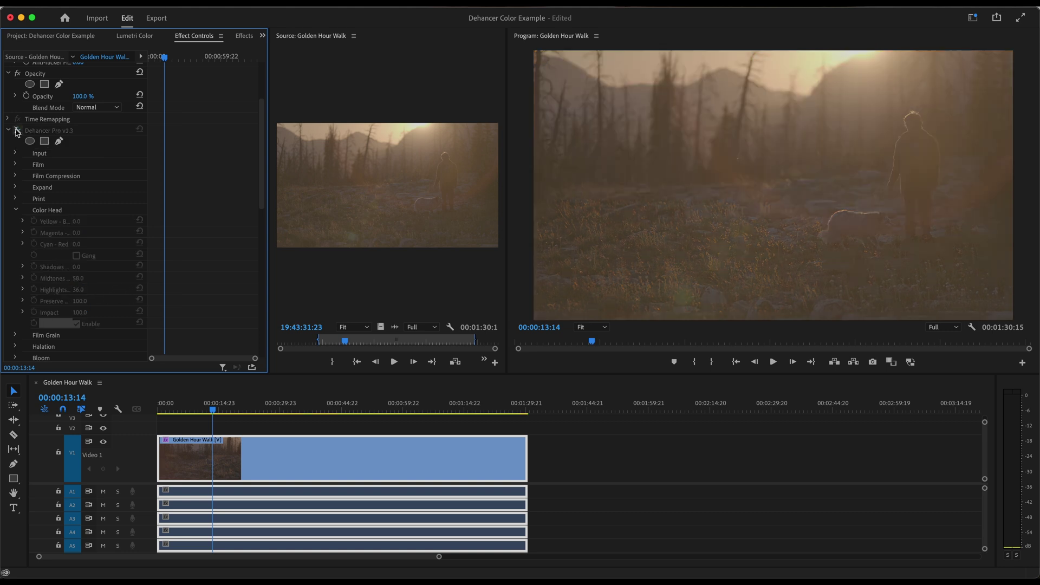
click(17, 131)
Step: Show the Film Grain settings, leaving grain disabled, and collapse Color Head
scroll(16, 261, down, 3)
click(15, 260)
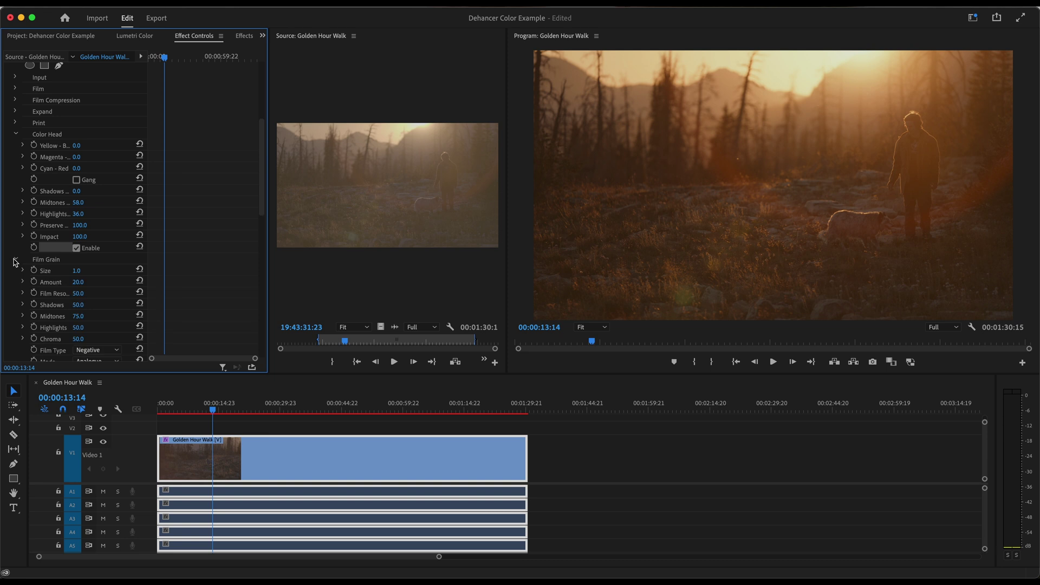
click(17, 135)
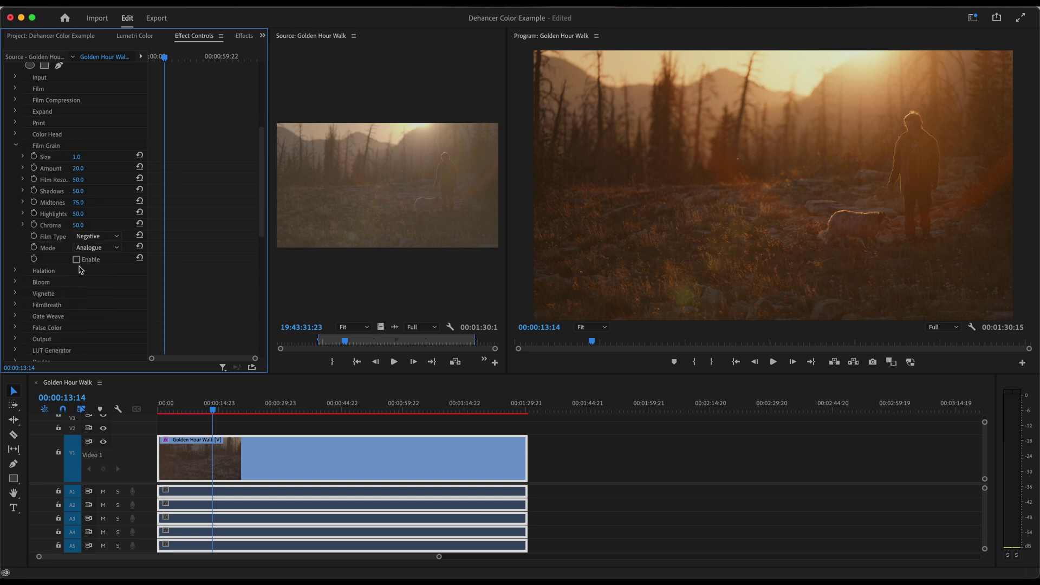
scroll(78, 271, down, 3)
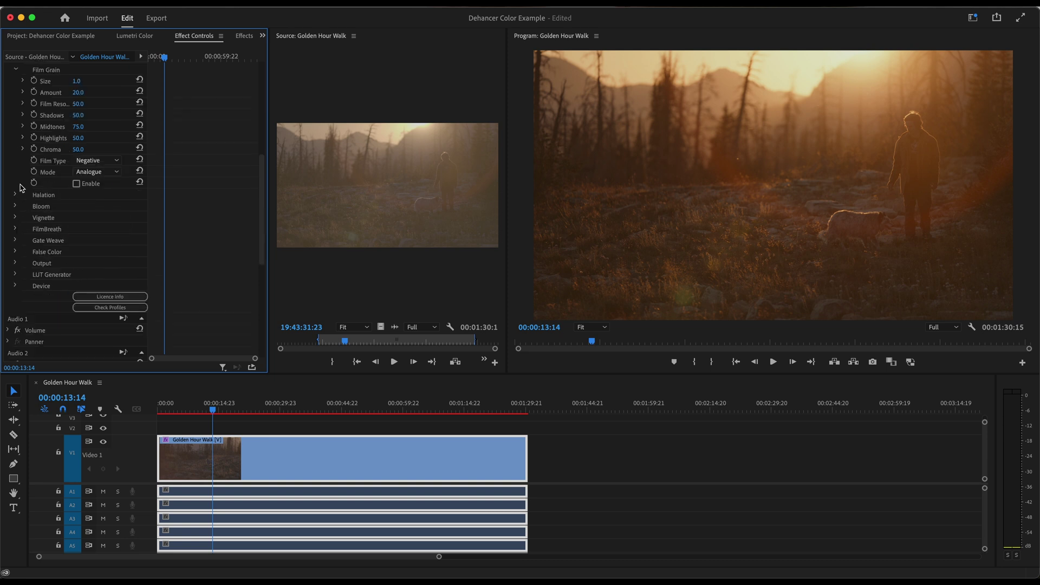
Step: Expand Dehancer's Bloom and raise Highlights to 100 and Amplify to 89
click(15, 208)
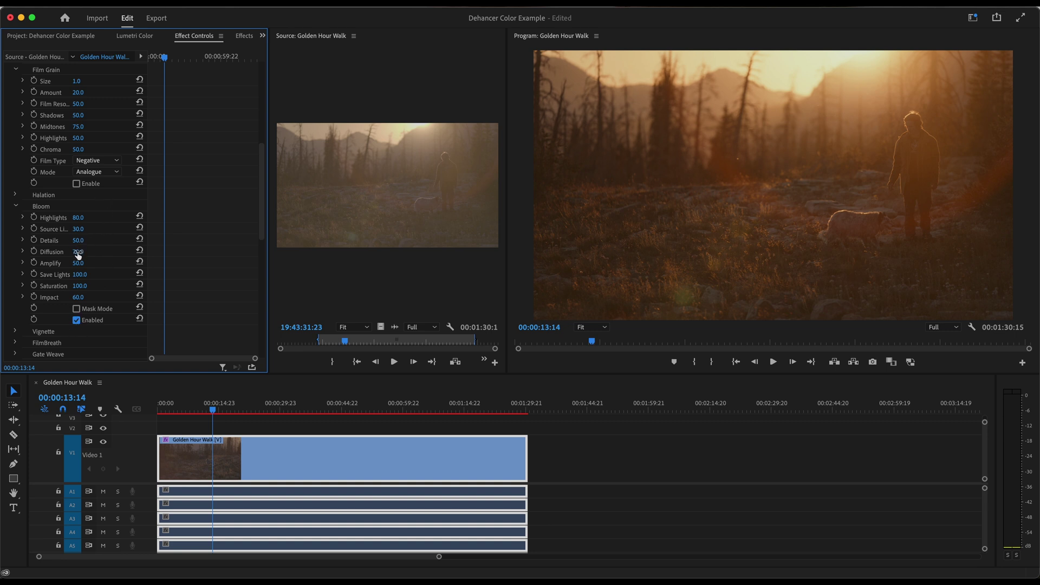
drag(78, 263, 106, 263)
mouse_move(78, 229)
mouse_down()
mouse_move(48, 229)
mouse_move(130, 229)
mouse_move(45, 230)
mouse_move(92, 219)
mouse_up()
Step: Compare the glow by toggling Bloom off and on while playing a later part of the clip
click(77, 320)
click(77, 320)
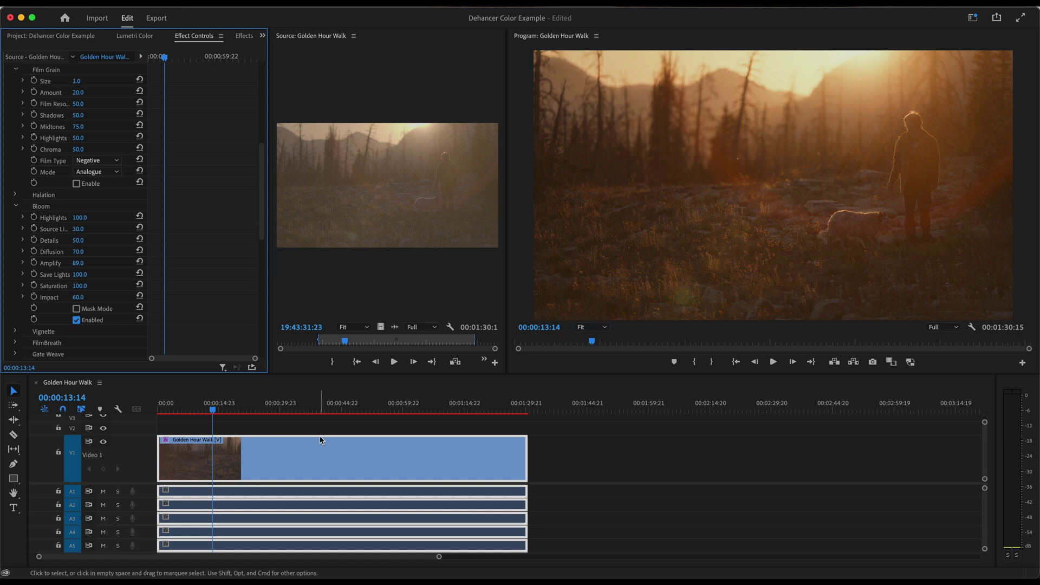
drag(278, 408, 413, 409)
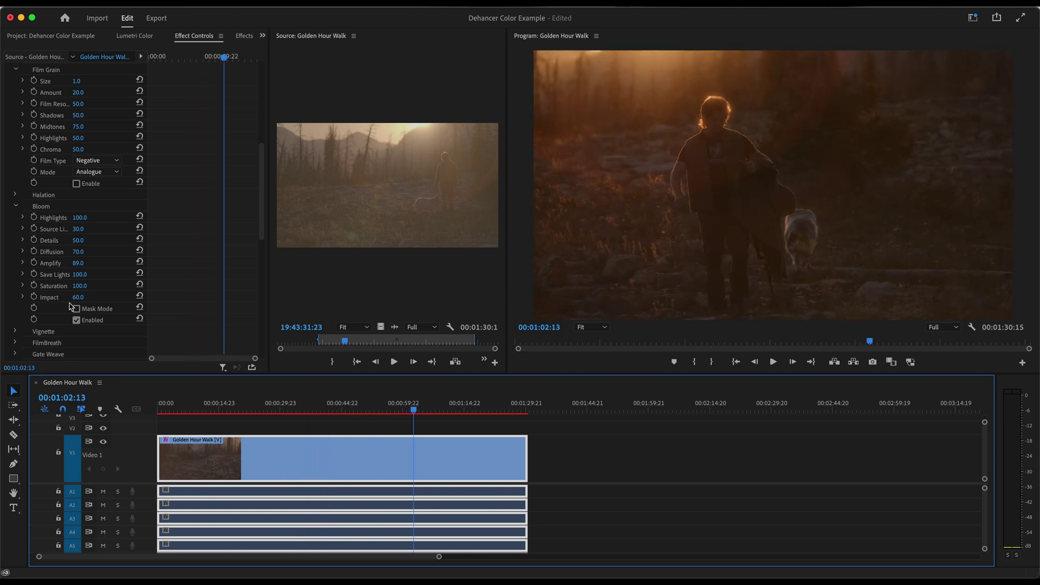
key(space)
click(77, 321)
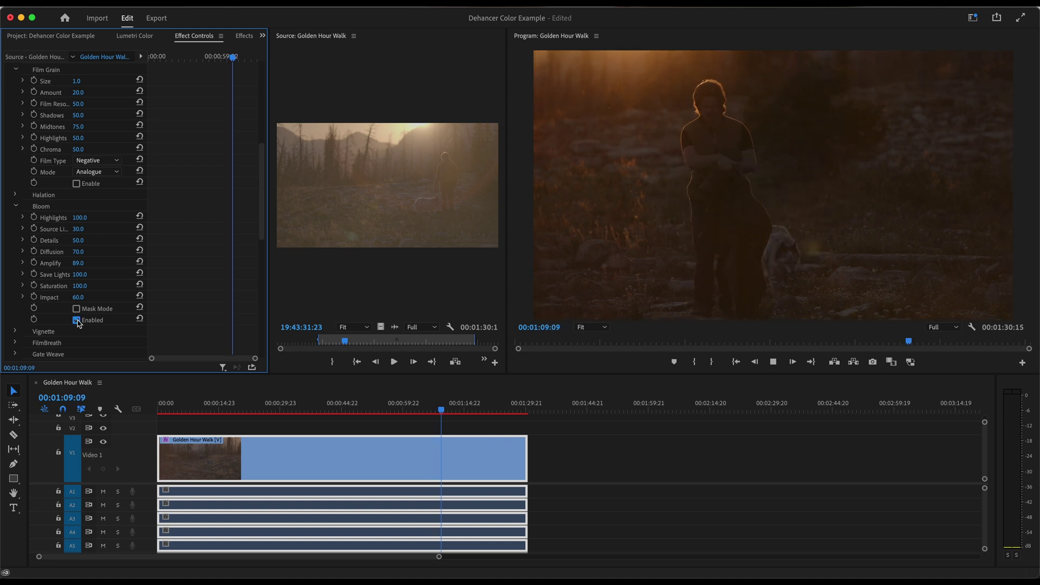
click(77, 320)
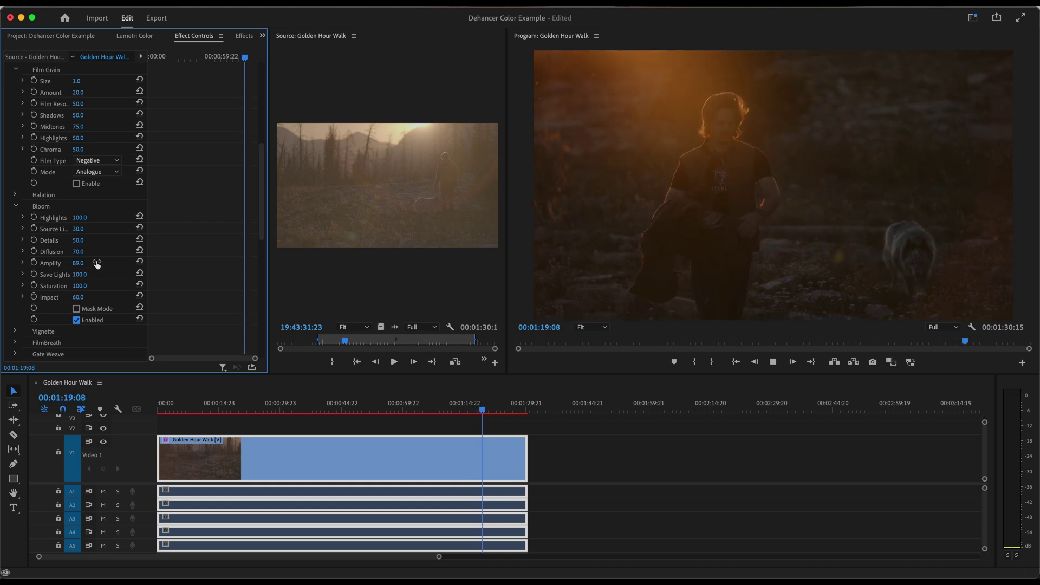
scroll(93, 271, down, 2)
Step: Switch Bloom off, return the playhead to 00:00:16:03 and collapse the Bloom settings
click(76, 299)
click(223, 407)
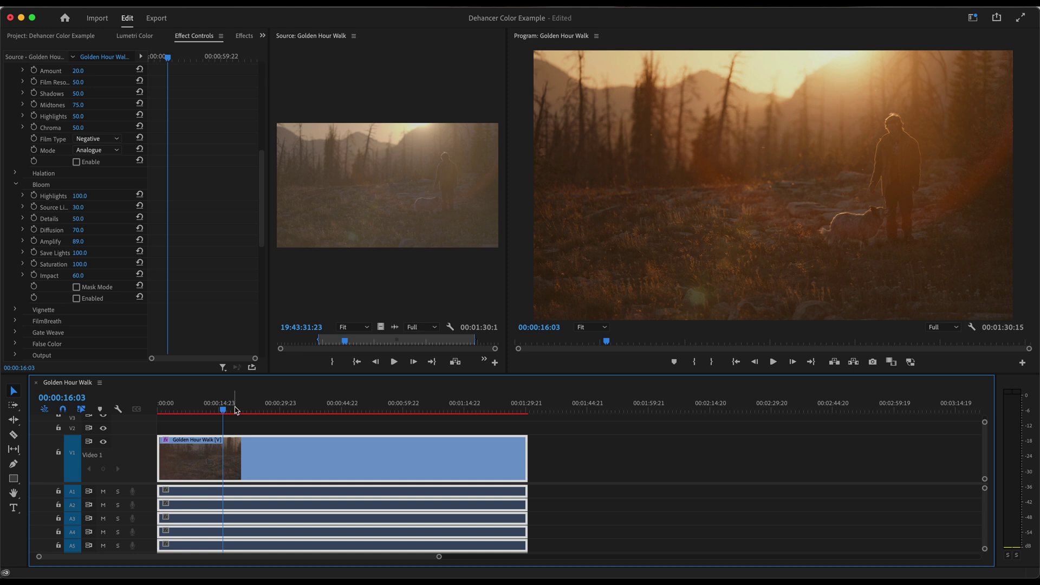
click(15, 184)
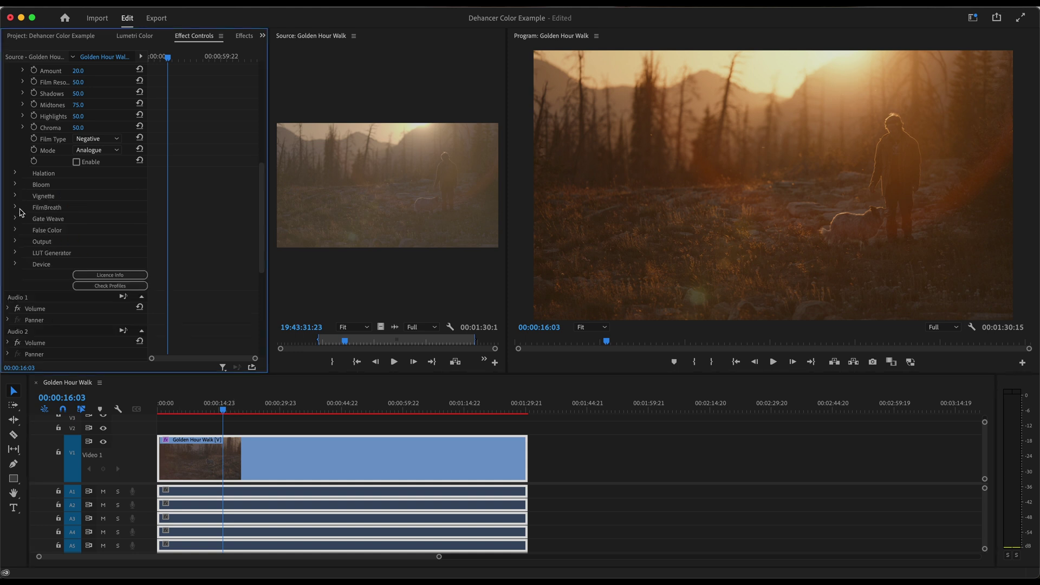
Step: Enable the Dehancer vignette at Size 78 and Exposure -0.3, then reveal the FilmBreath settings
click(15, 196)
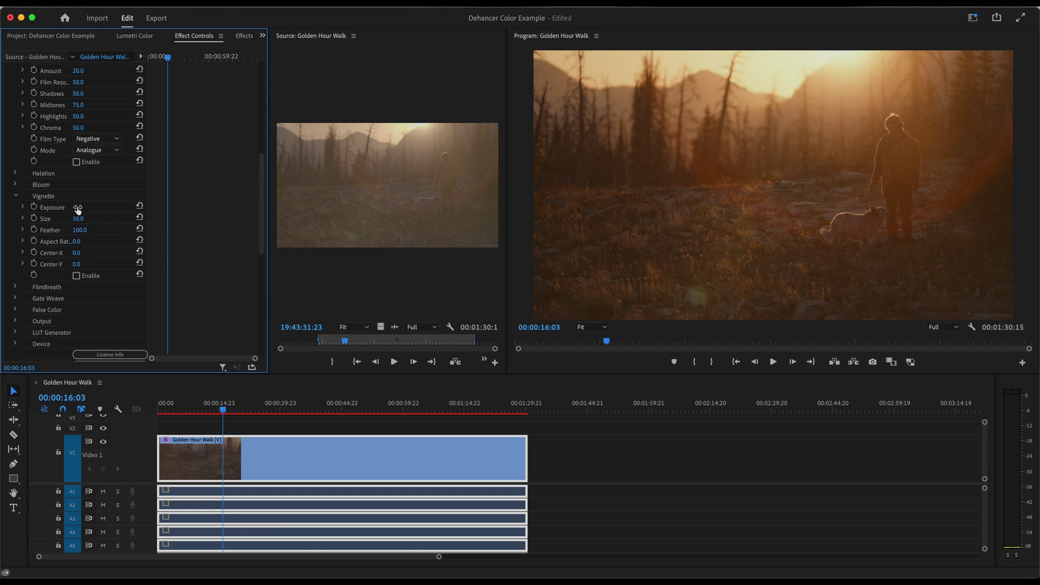
click(76, 276)
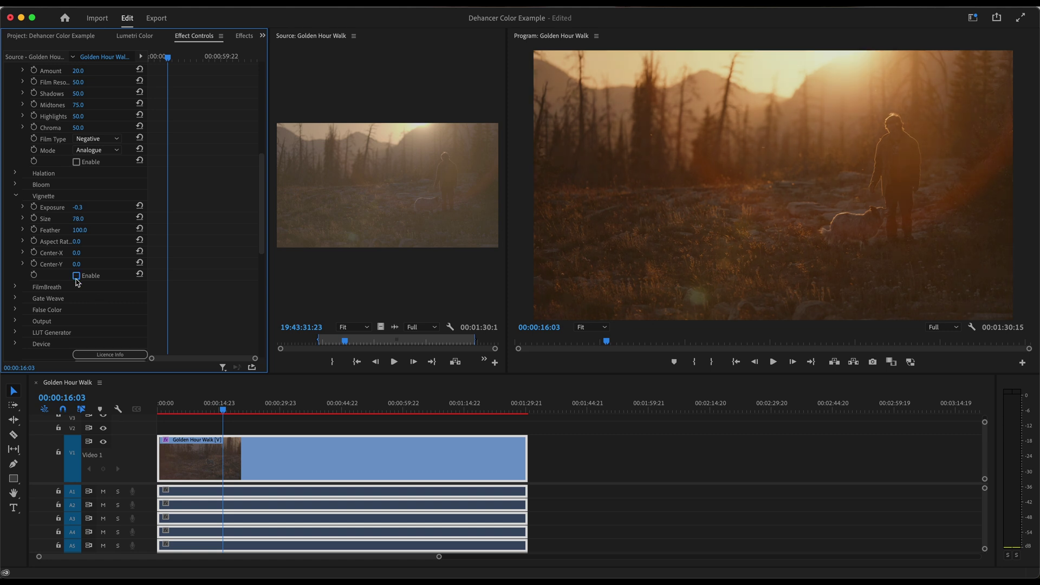
click(15, 196)
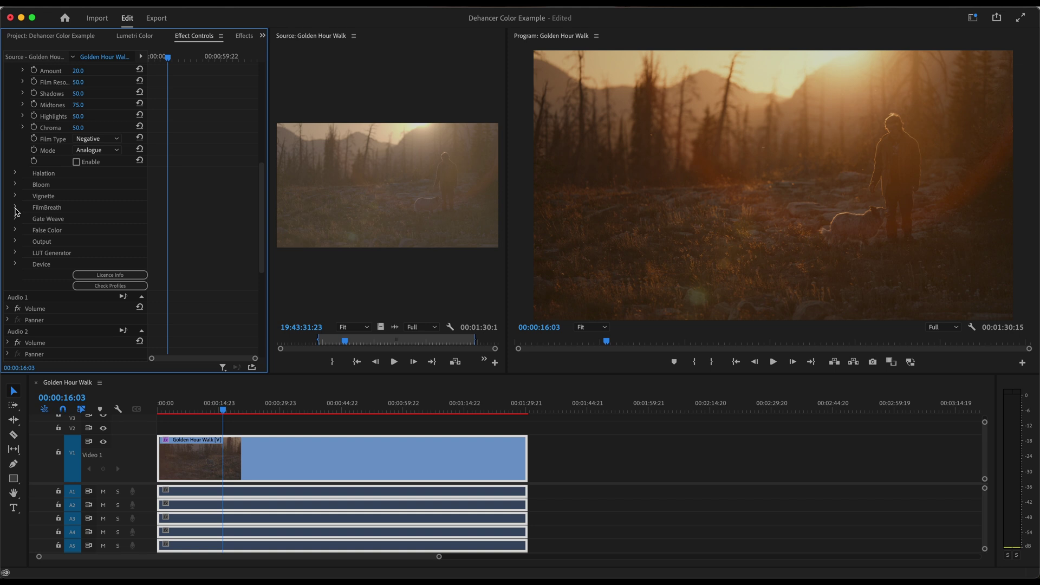
click(15, 207)
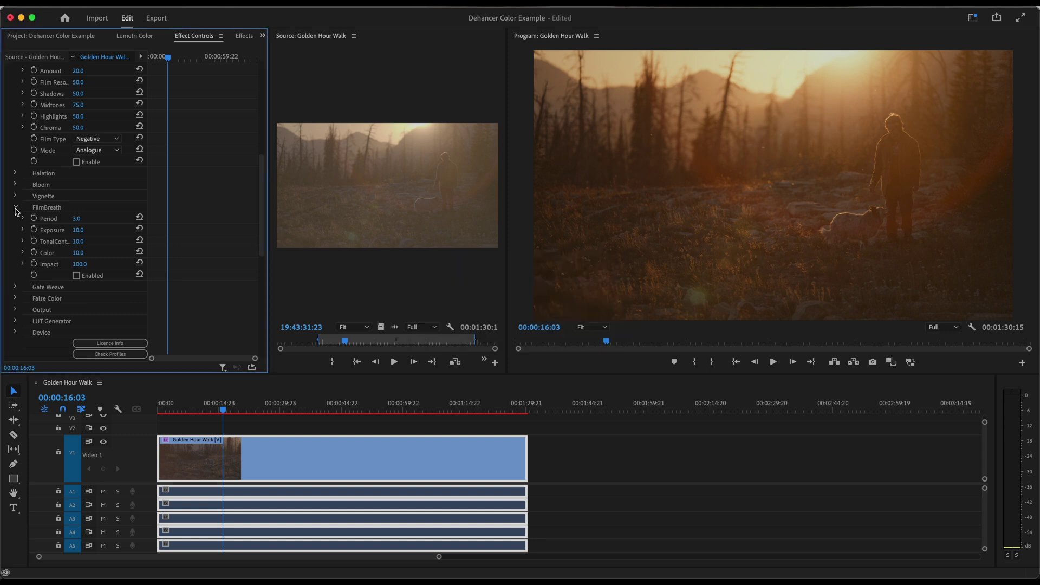
Step: Save the project with Cmd+S and collapse the FilmBreath settings
key(super+s)
click(15, 210)
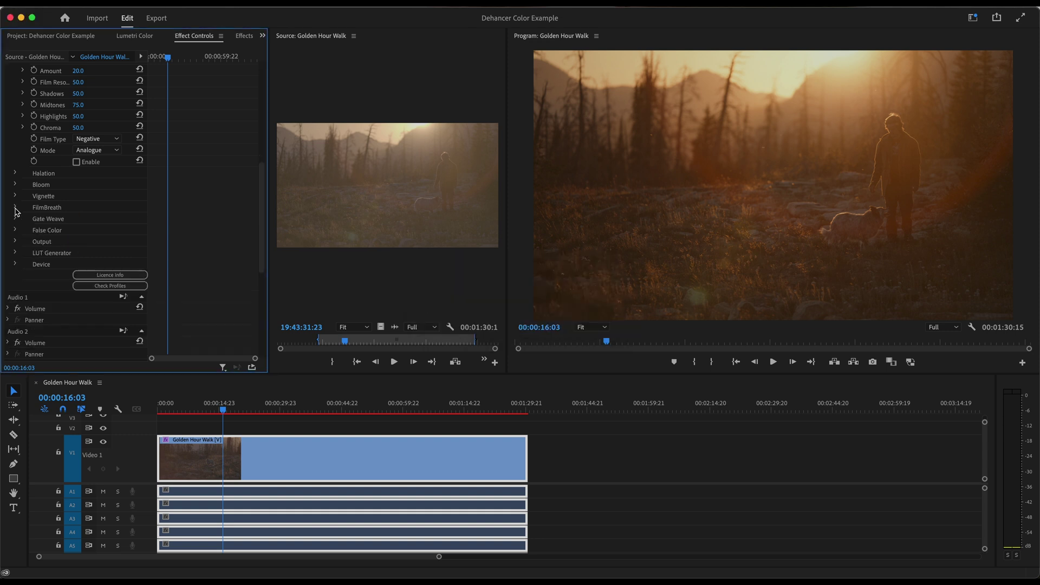
click(15, 209)
click(15, 209)
Step: Compare the grade by dropping Output Total Impact to 0, then restoring it to 100
click(15, 243)
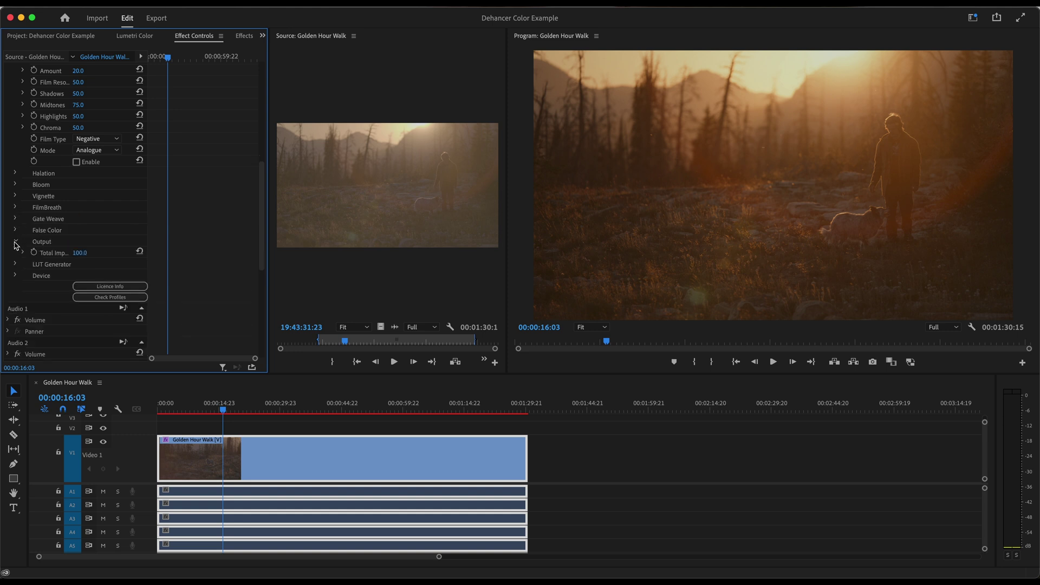
click(16, 244)
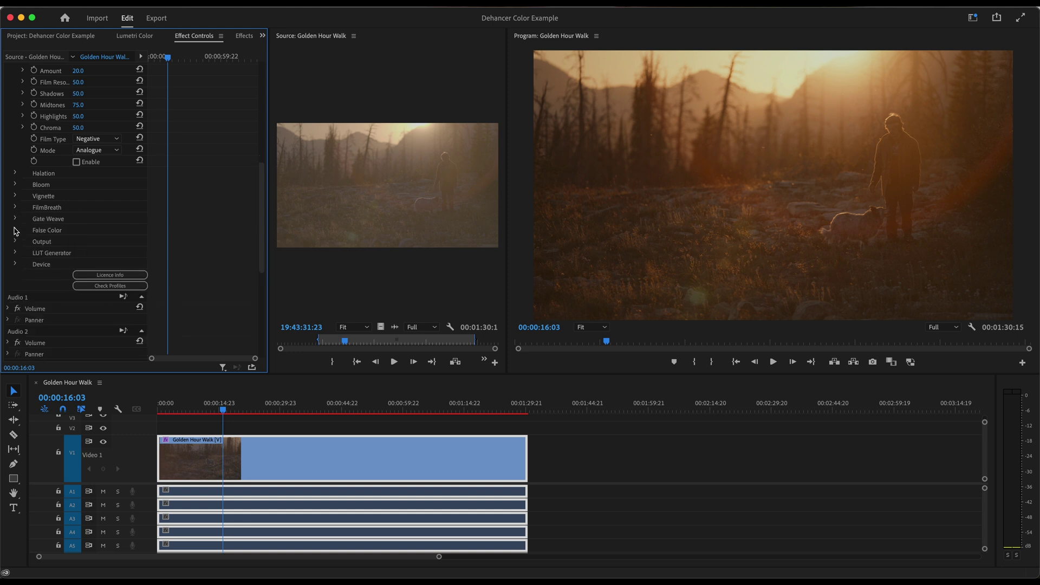
click(15, 242)
drag(78, 253, 54, 253)
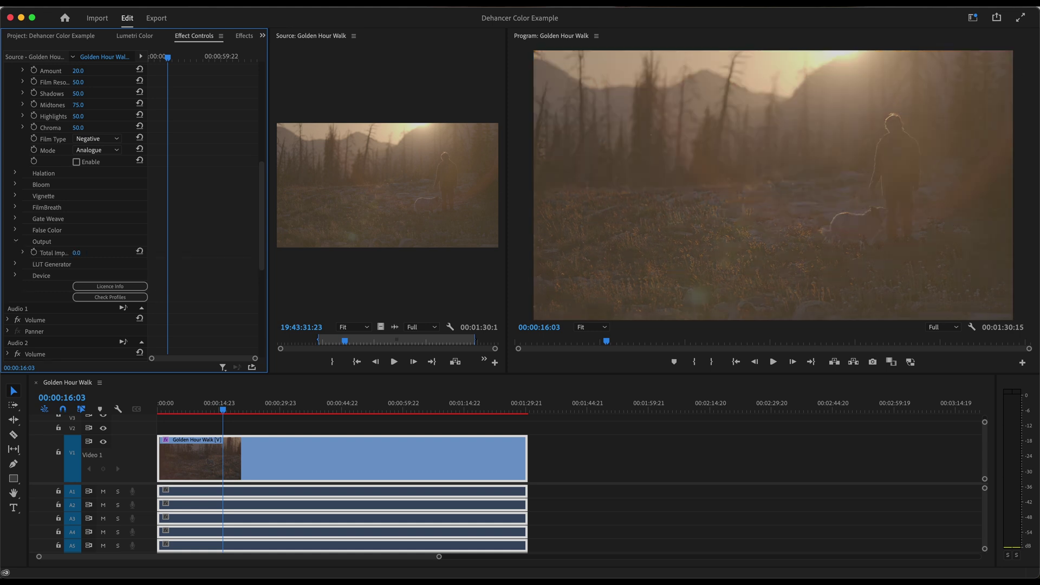
drag(78, 253, 88, 254)
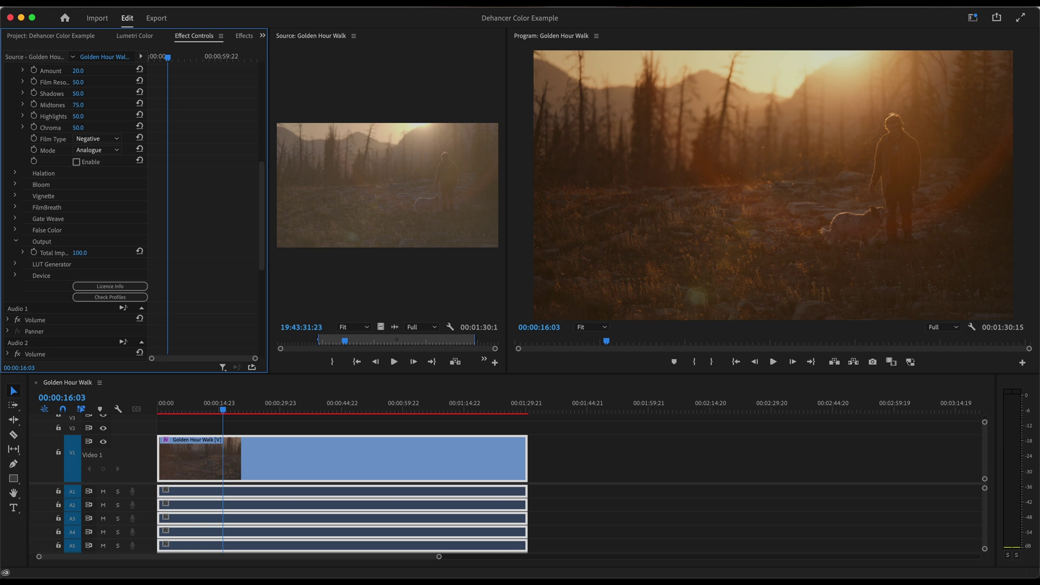
click(16, 229)
Step: Toggle the 'IRE, 16 zones' False Color overlay on and off to check exposure, ending off
click(76, 242)
click(77, 242)
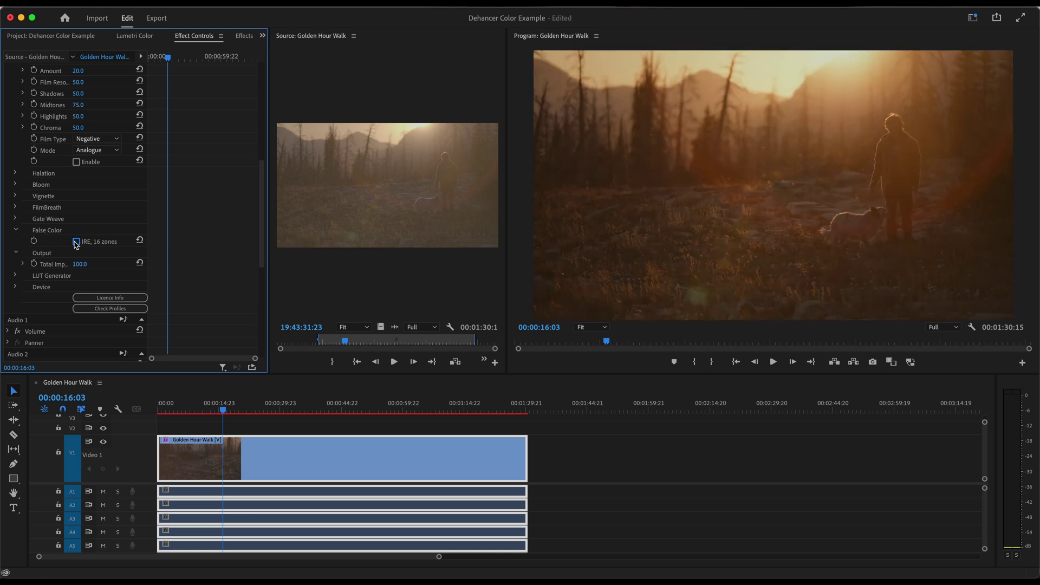
click(77, 241)
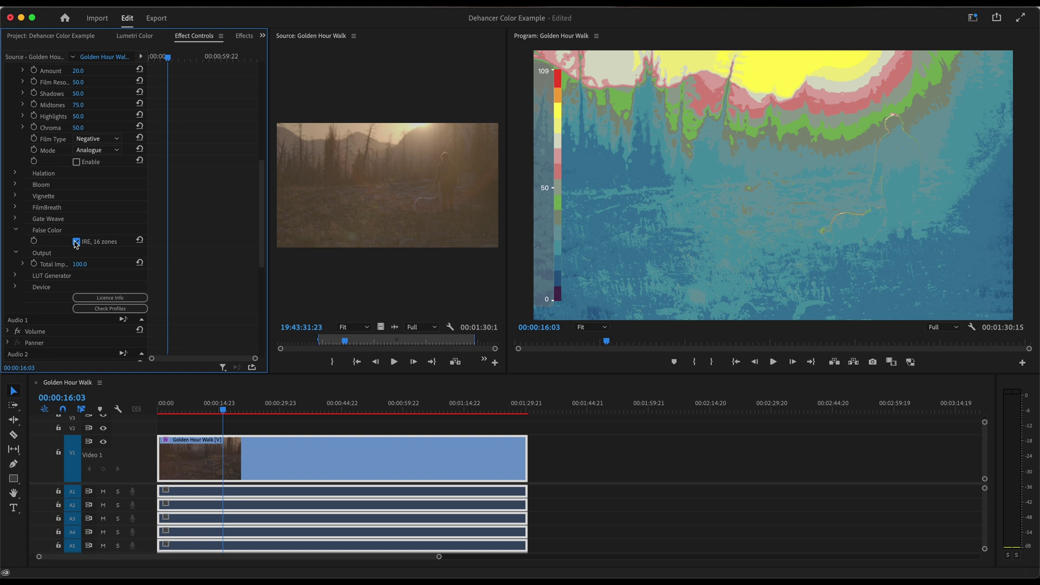
click(77, 241)
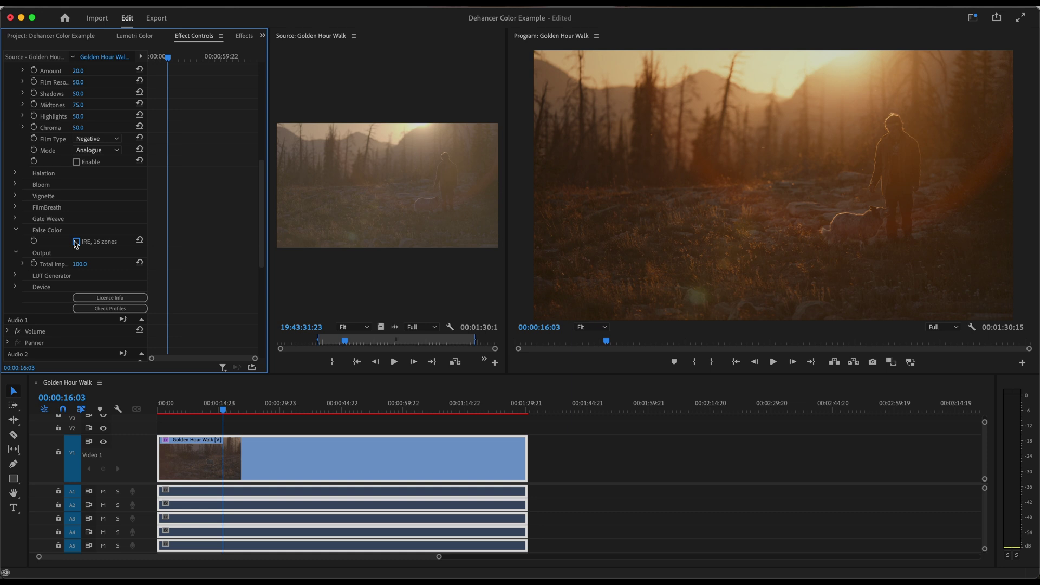
click(76, 241)
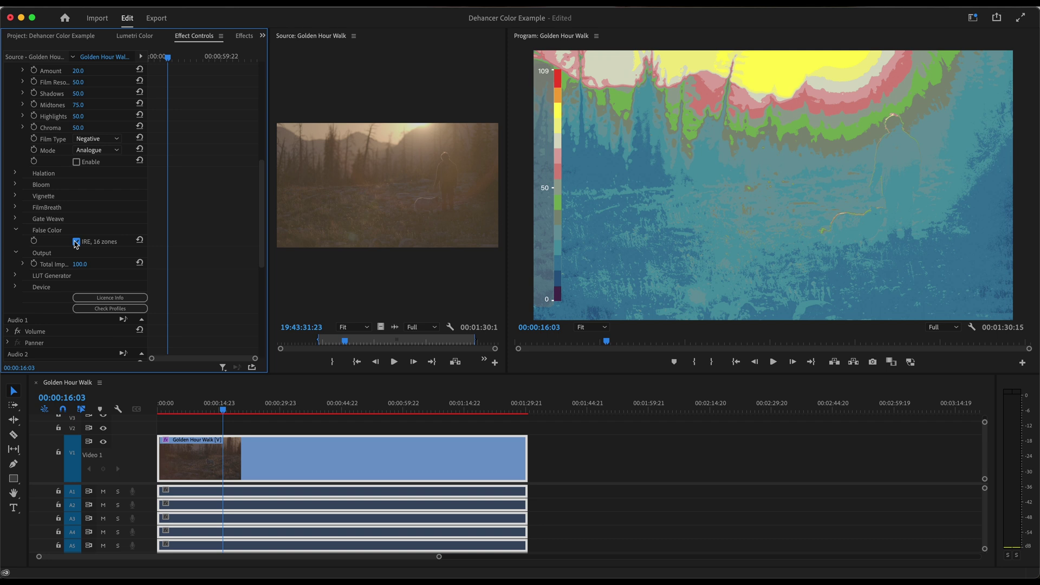
click(76, 241)
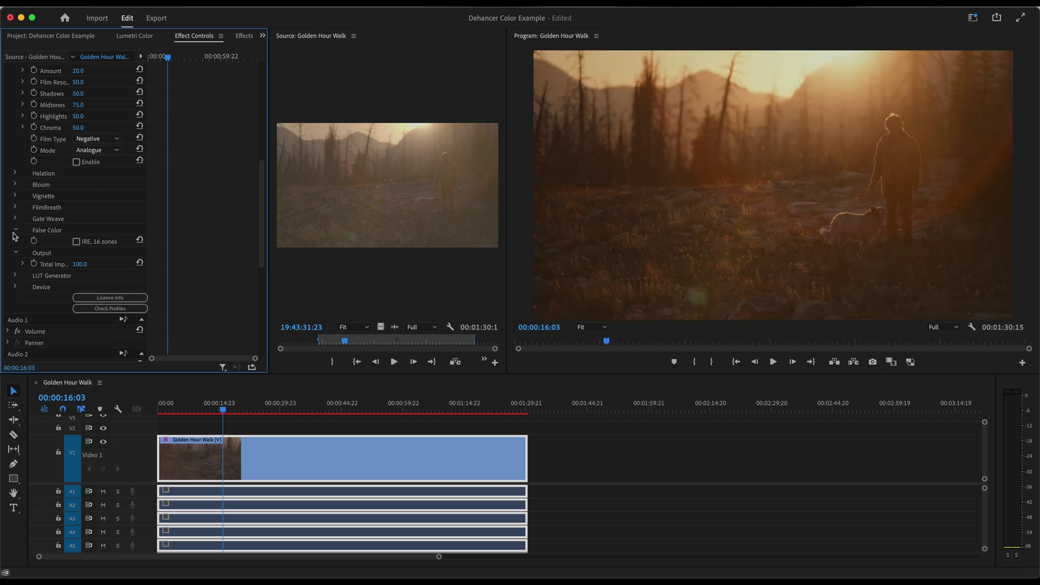
Step: Expand LUT Generator and keep the LUT Size at Small (17x17x17)
click(18, 273)
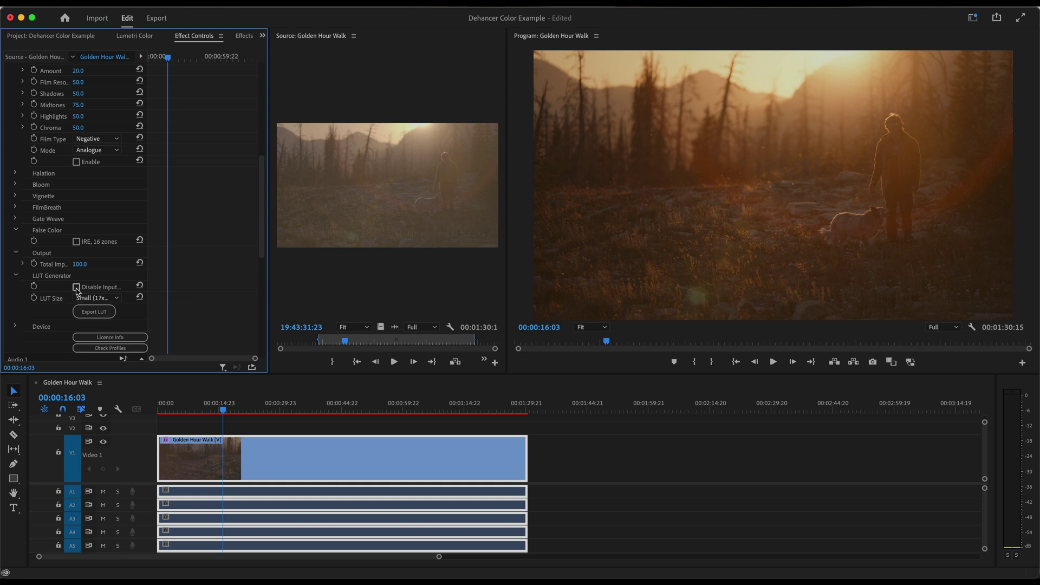
scroll(52, 282, down, 5)
scroll(98, 150, up, 2)
click(97, 222)
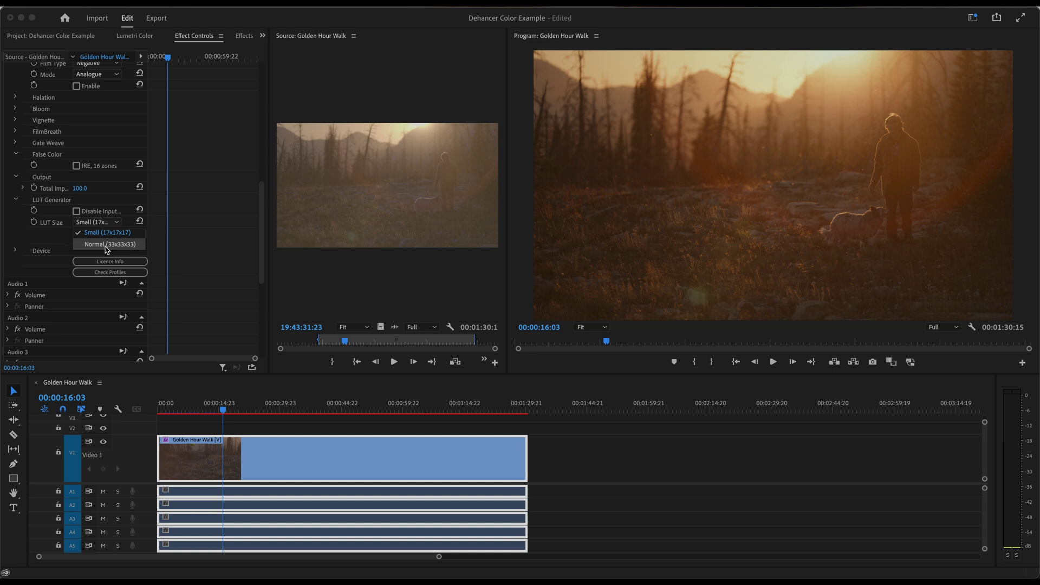
click(18, 242)
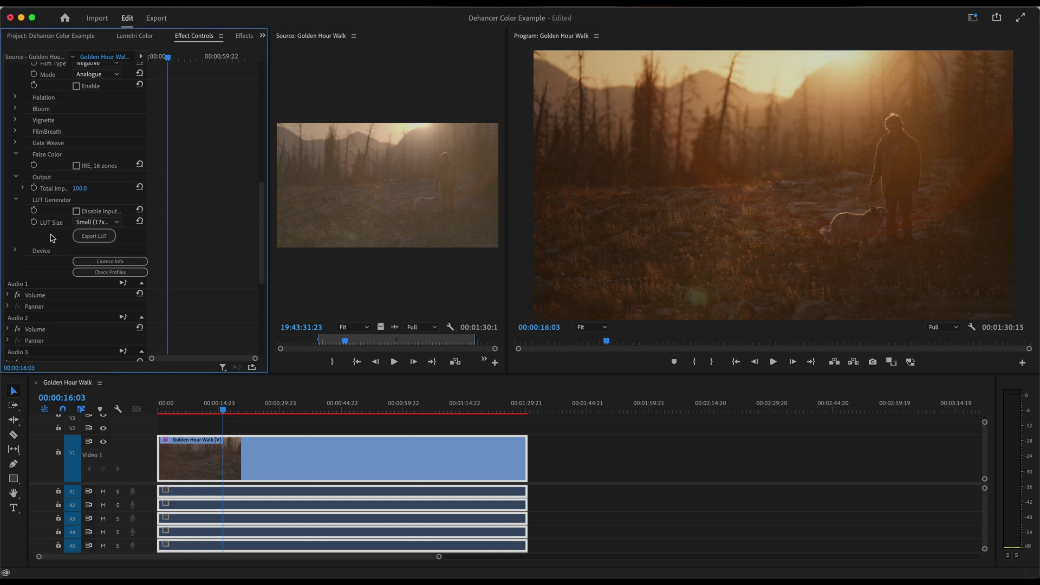
Step: Preview Gate Weave by enabling it briefly, then leave it disabled
click(14, 142)
scroll(14, 142, up, 4)
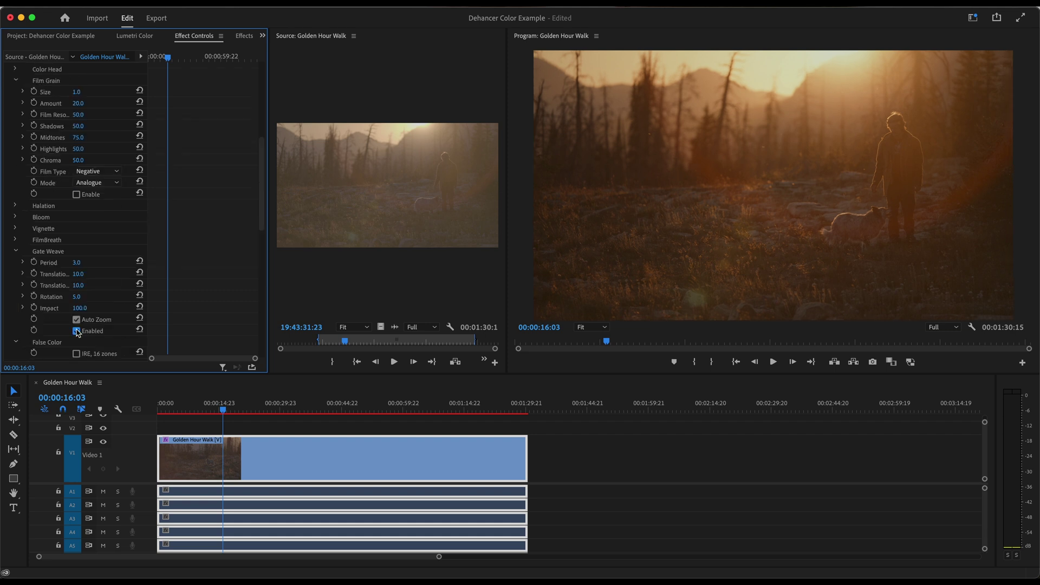
click(77, 331)
click(76, 331)
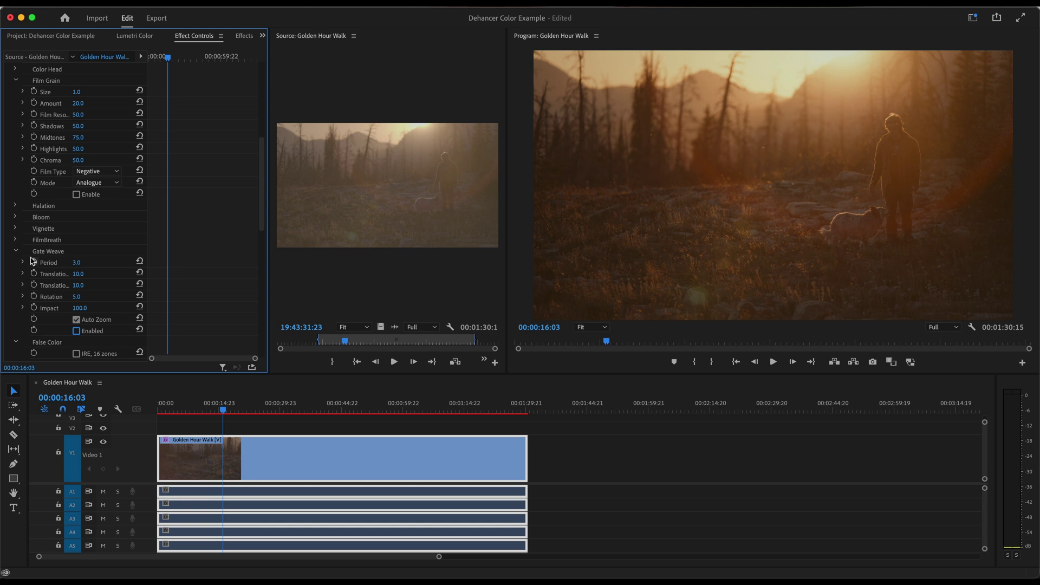
scroll(21, 255, up, 4)
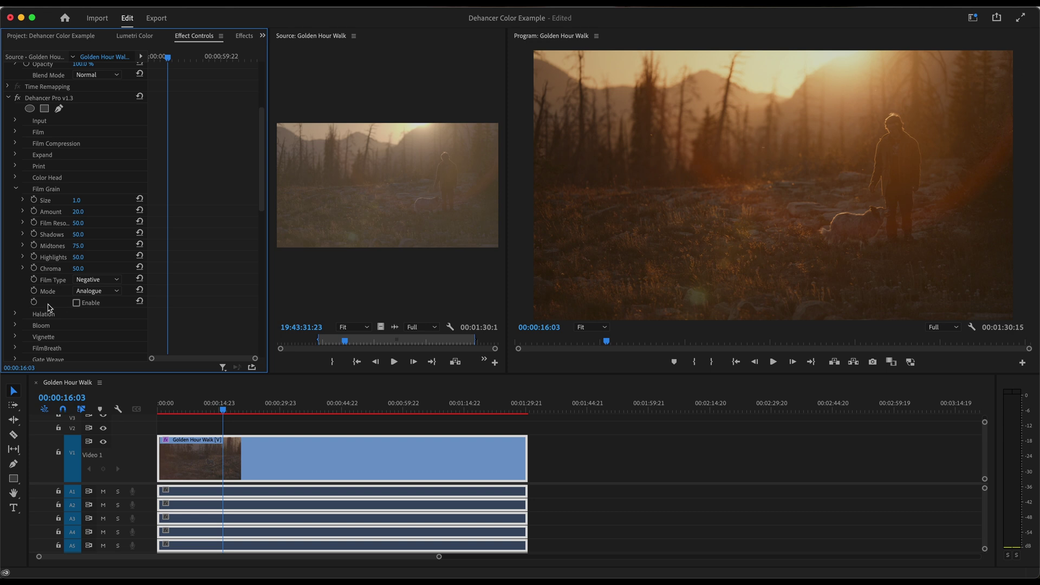
Step: Set the Film Grain Amount to 3, after first trying 6
scroll(73, 269, down, 1)
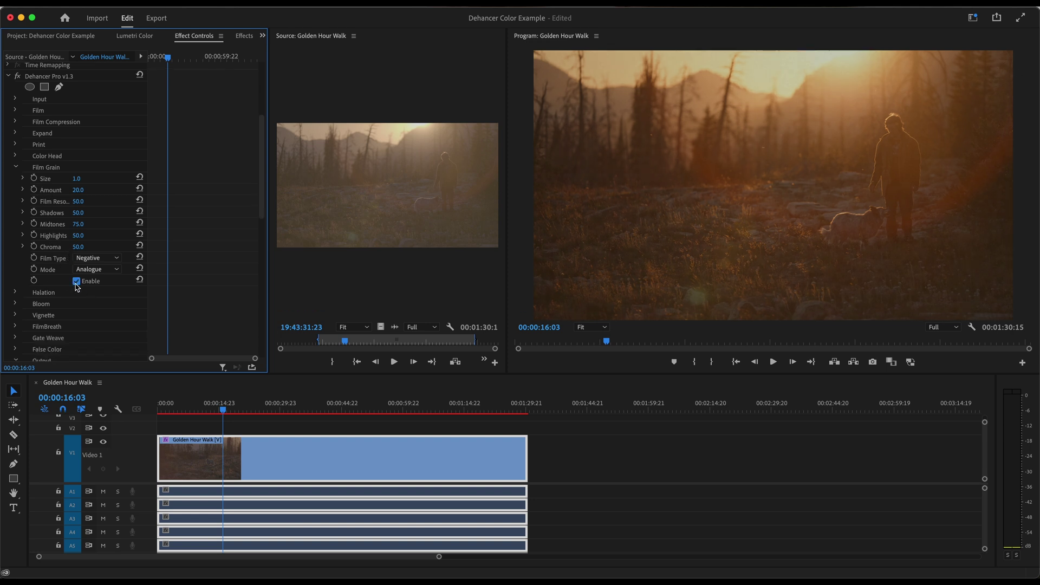
click(82, 193)
text(6)
key(Return)
click(87, 189)
text(3)
key(Return)
Step: Lower grain Midtones to 13 and Highlights to 0, then play the clip to review the grain
drag(78, 224, 65, 224)
drag(78, 235, 55, 235)
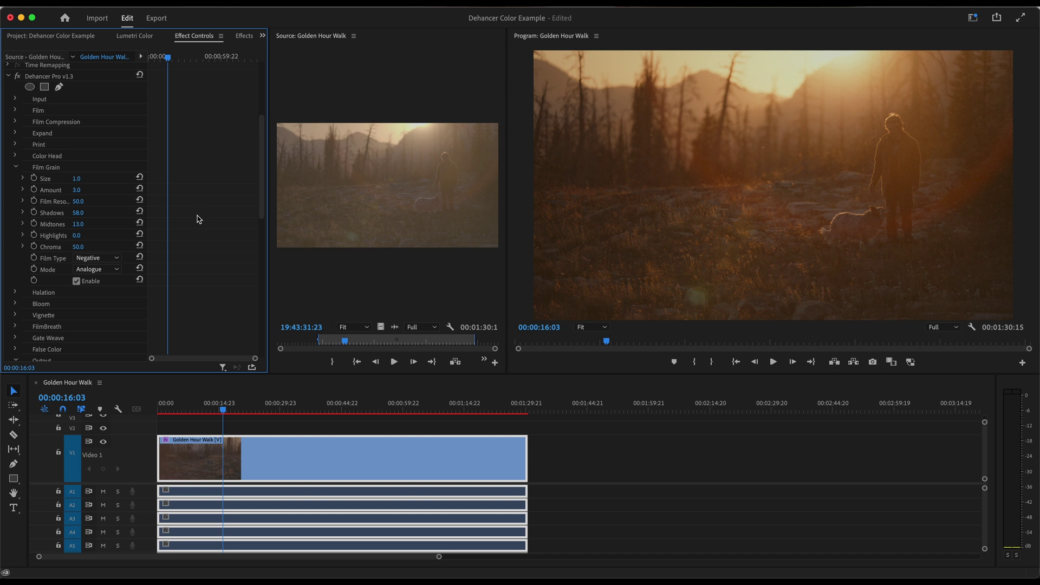
key(space)
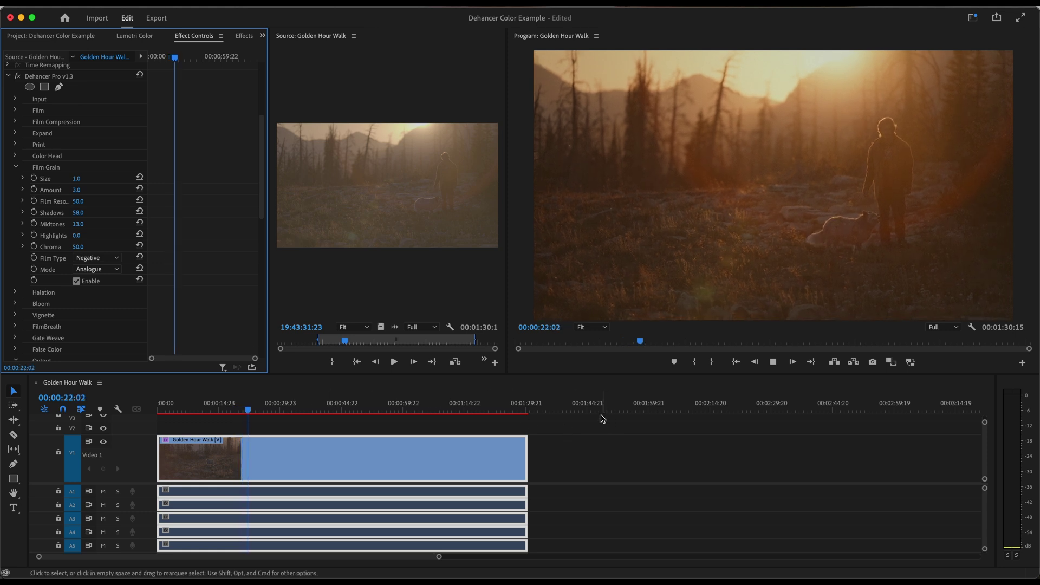
key(space)
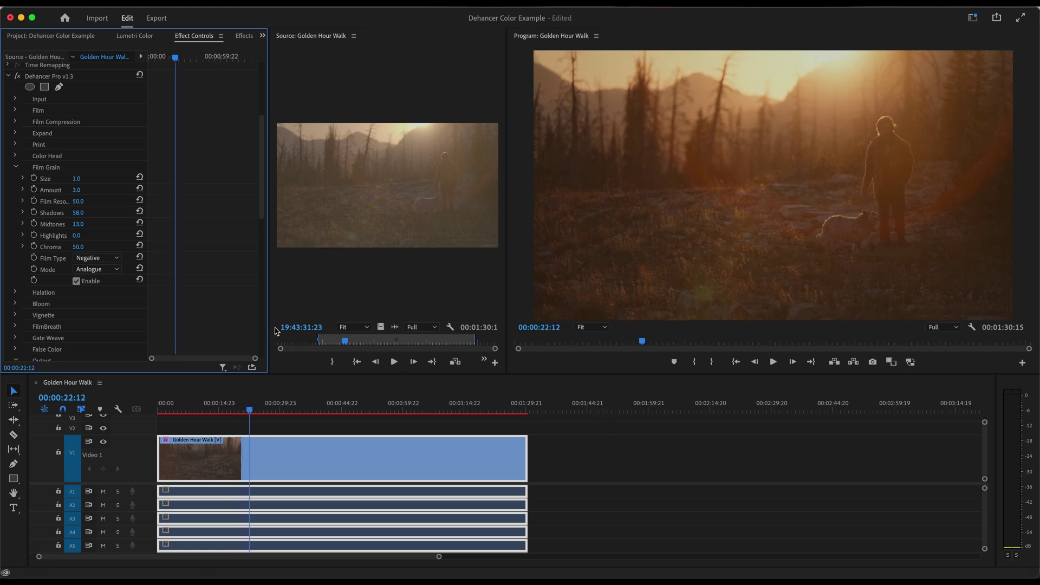
Step: Turn off Film Grain and play the clip from 00:00:03:03
click(76, 282)
key(space)
click(168, 399)
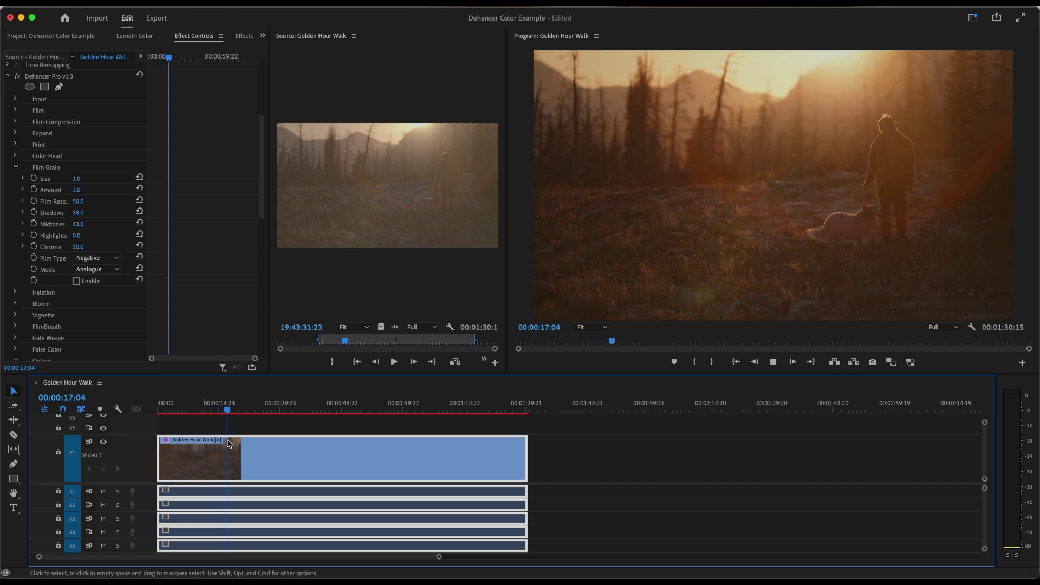
Step: Toggle the Dehancer Pro effect off and on to compare, then move the playhead to 00:01:00:20
click(17, 77)
click(17, 77)
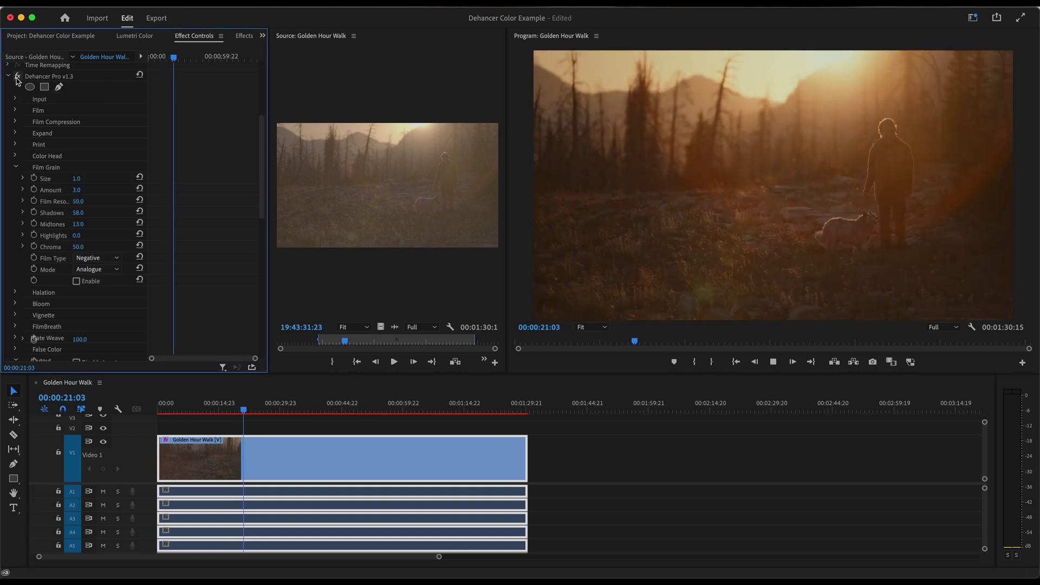
drag(343, 417, 408, 405)
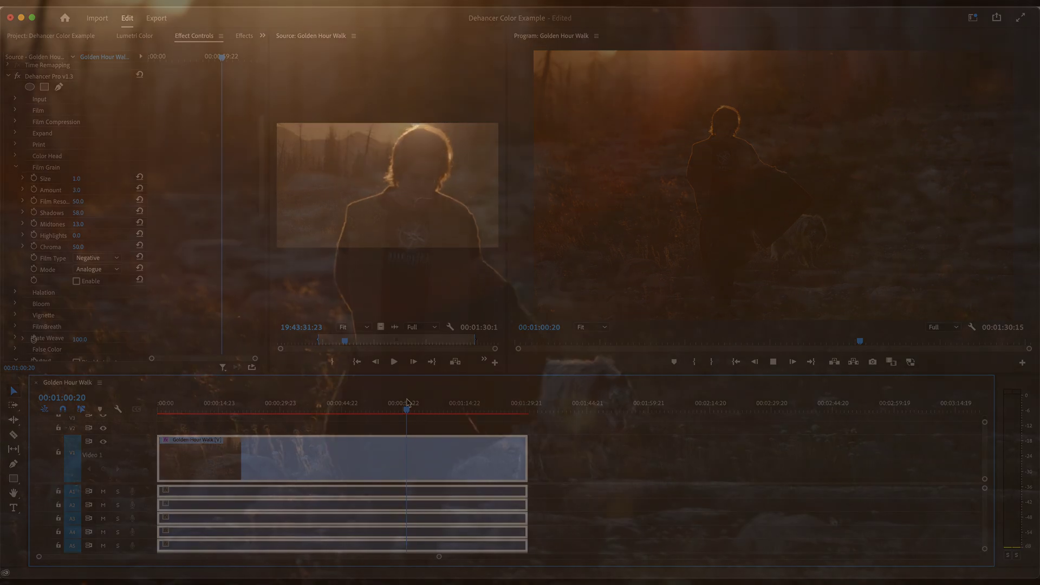